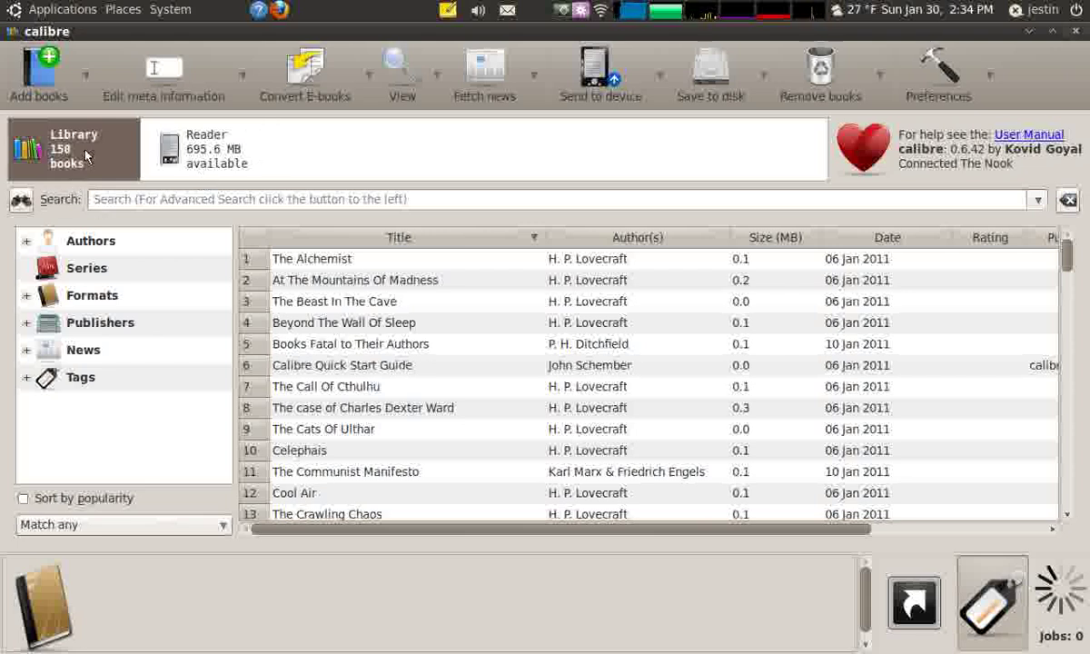
Check the books on the Nook, return to the library, and switch to the Project Gutenberg browser workspace.
mouse_move(250, 154)
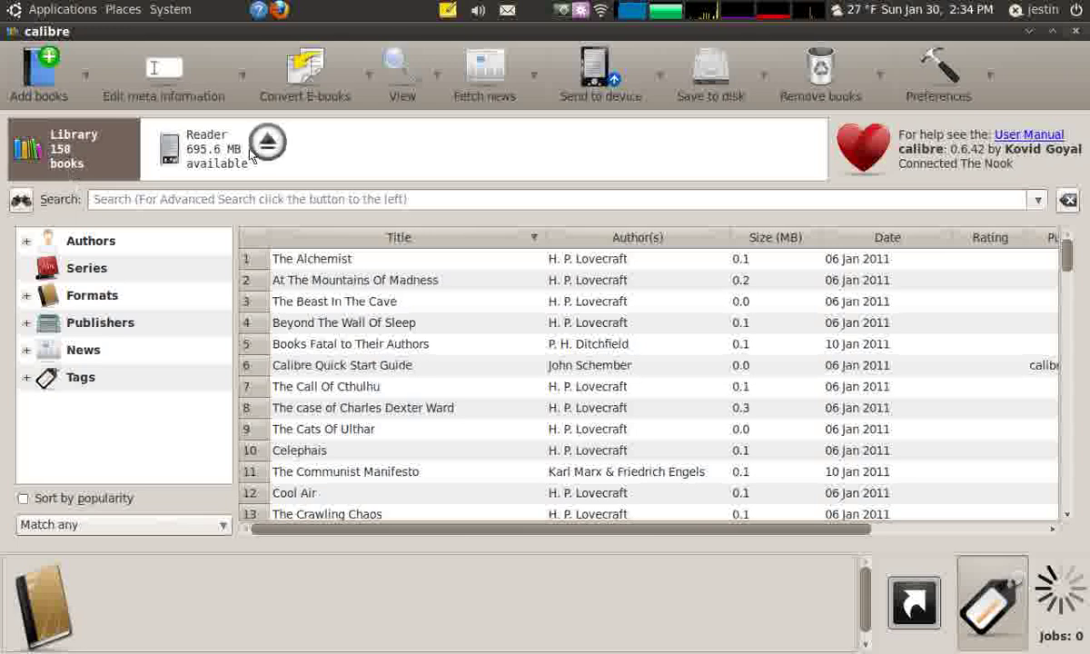
left_click(181, 156)
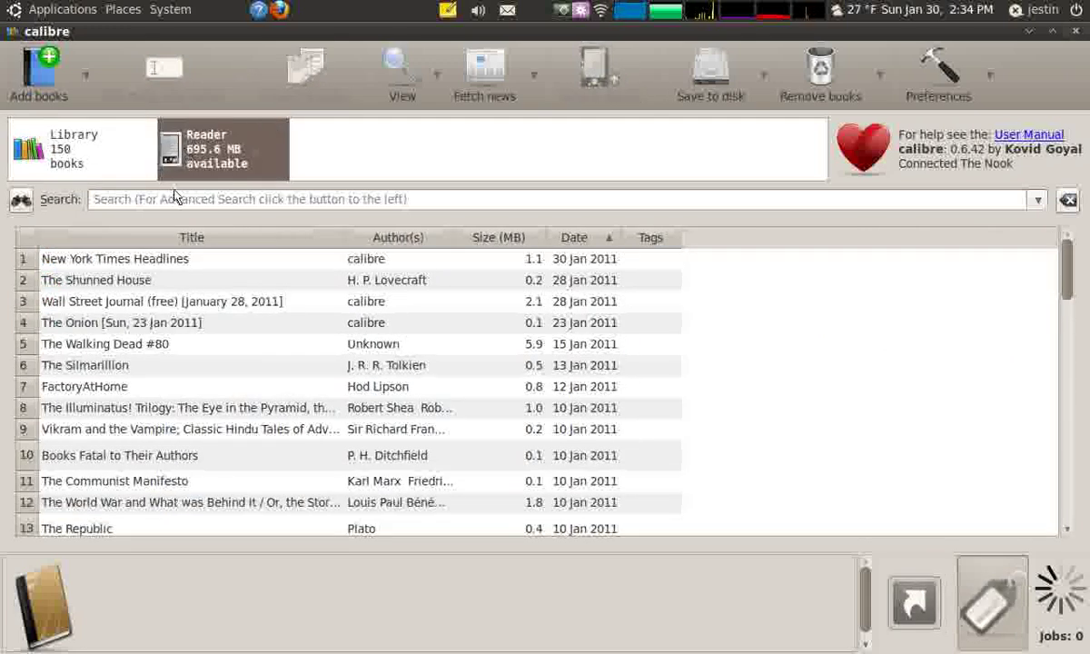
left_click(74, 143)
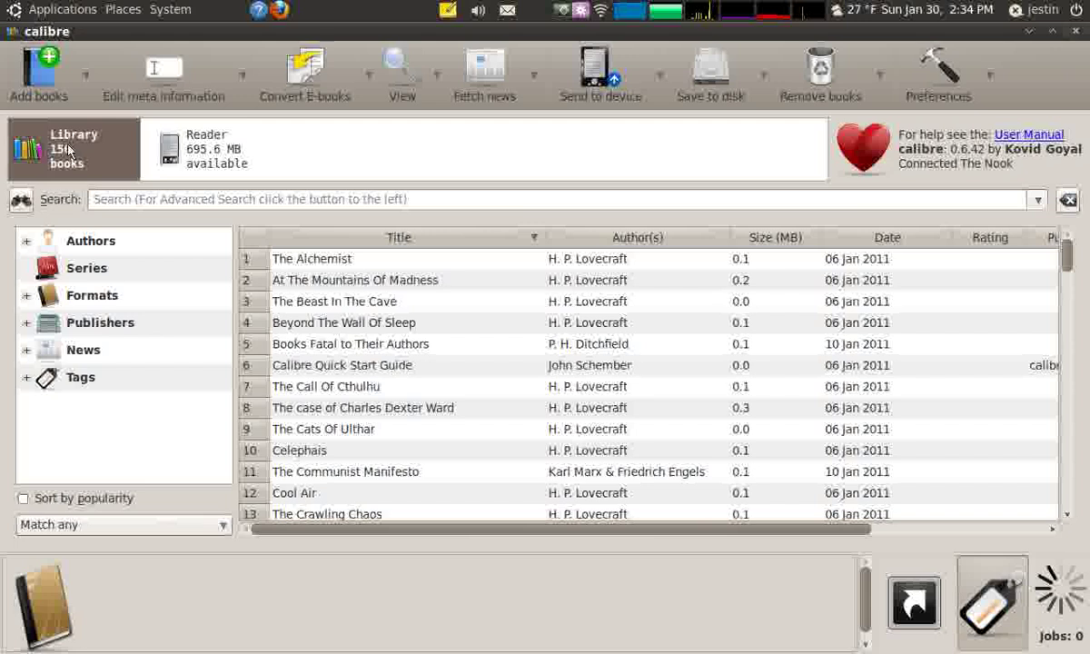
left_click(185, 137)
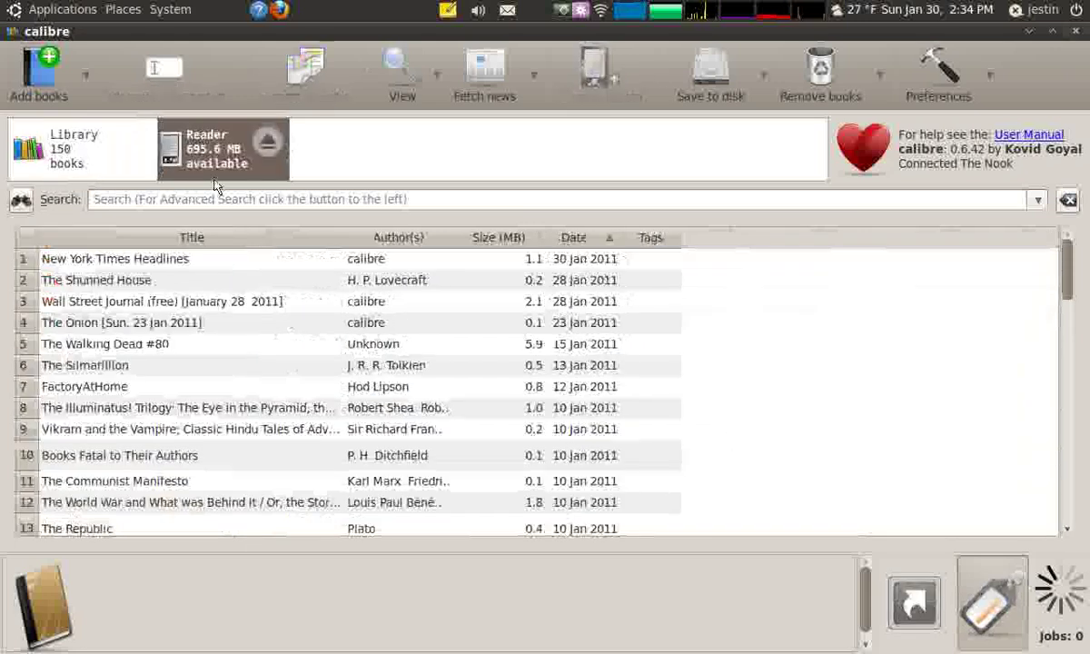
scroll(205, 291, "down", 15)
scroll(212, 301, "up", 15)
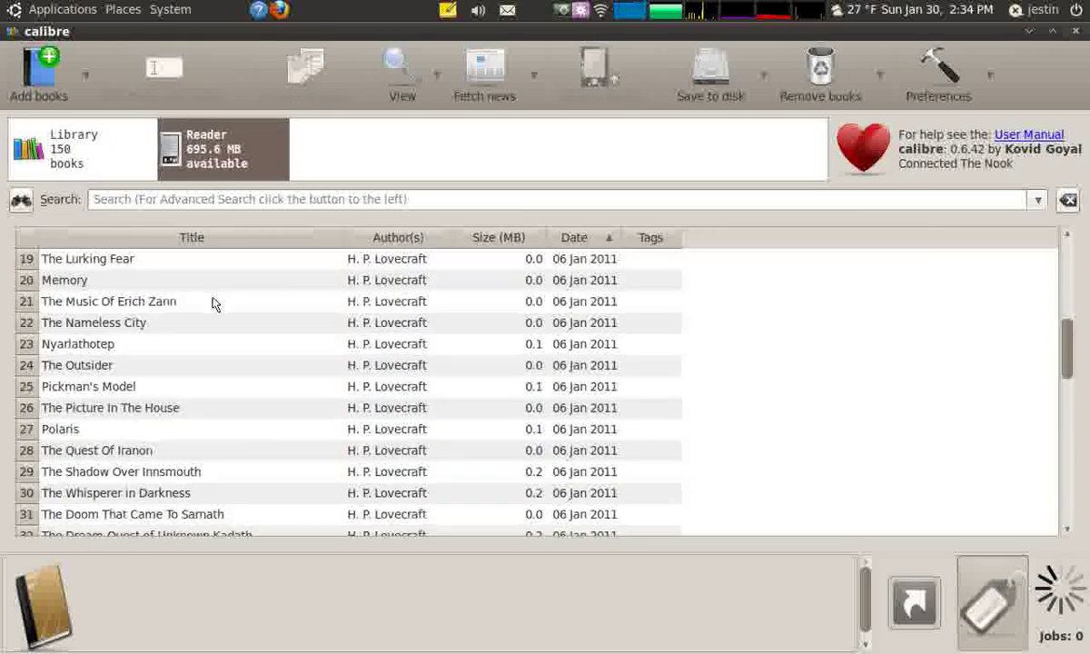
left_click(50, 161)
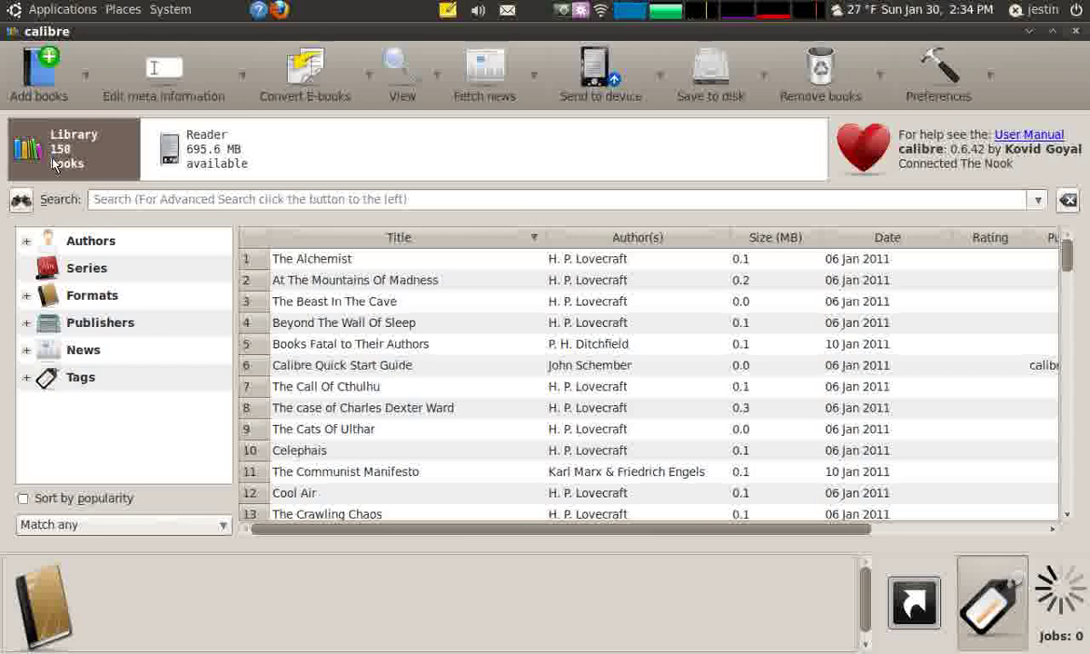
key("ctrl+alt+Right")
key("ctrl+alt+Right")
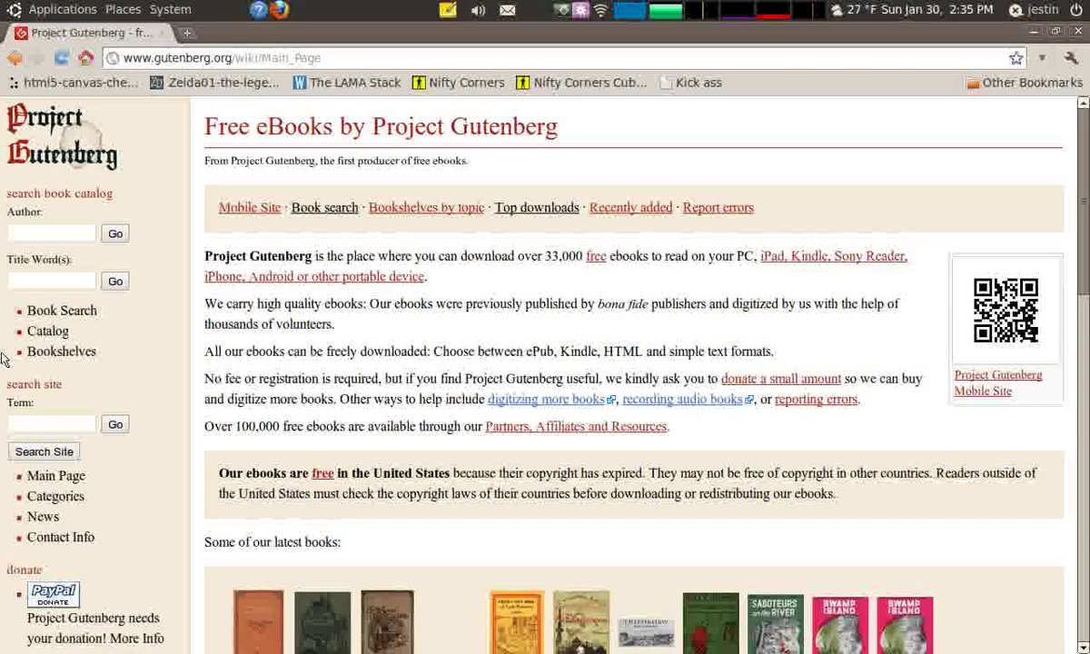
Search the Gutenberg catalog by author 'Poe' and open the Edgar Allan Poe book list.
left_click(47, 239)
type("Poe")
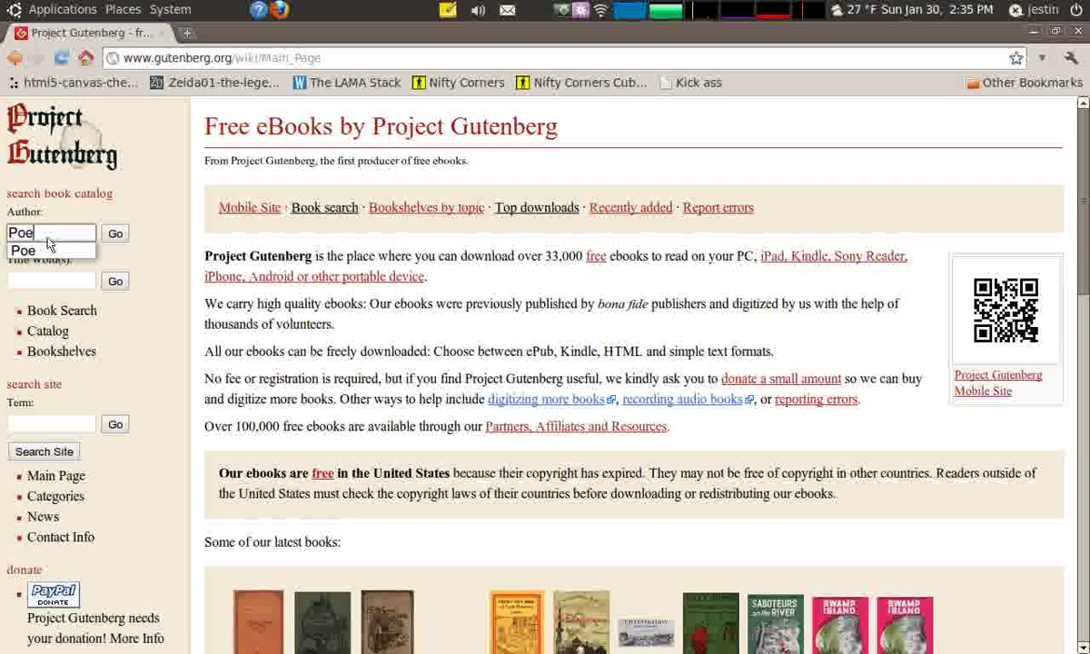
left_click(116, 234)
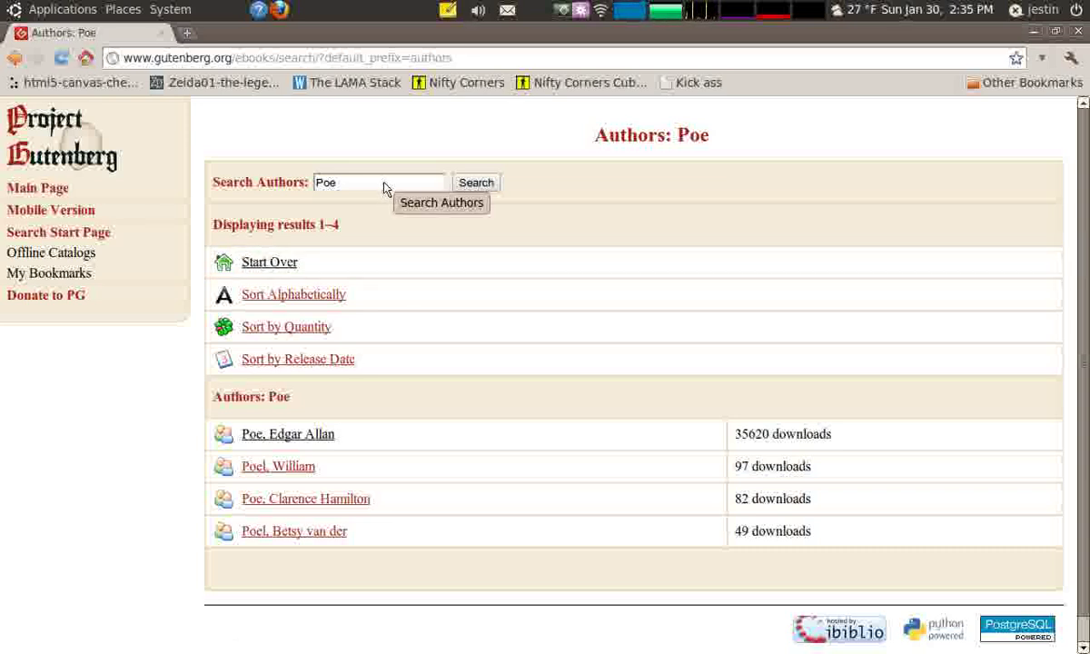
left_click(307, 443)
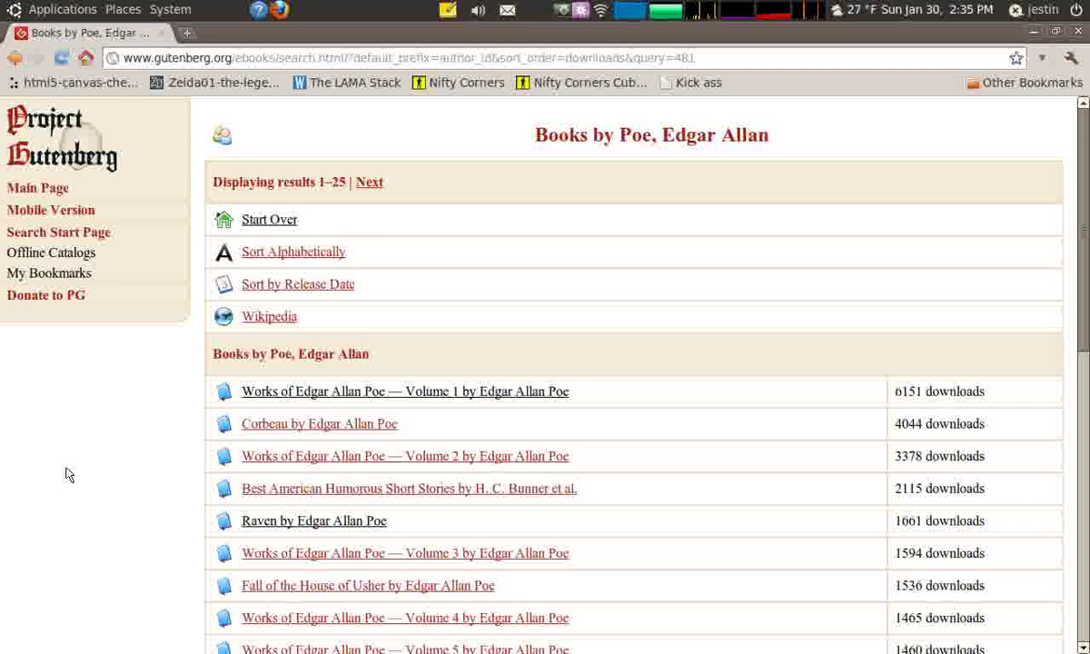
Download The Raven as an EPUB with images (pg17192) to the Desktop.
scroll(605, 504, "down", 1)
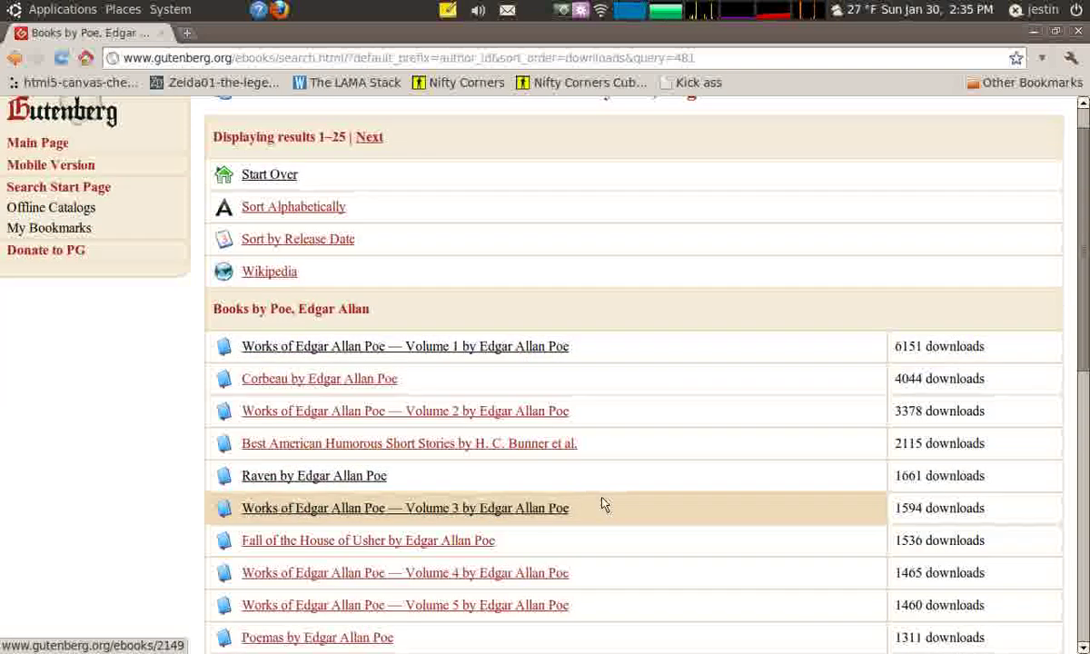
left_click(295, 480)
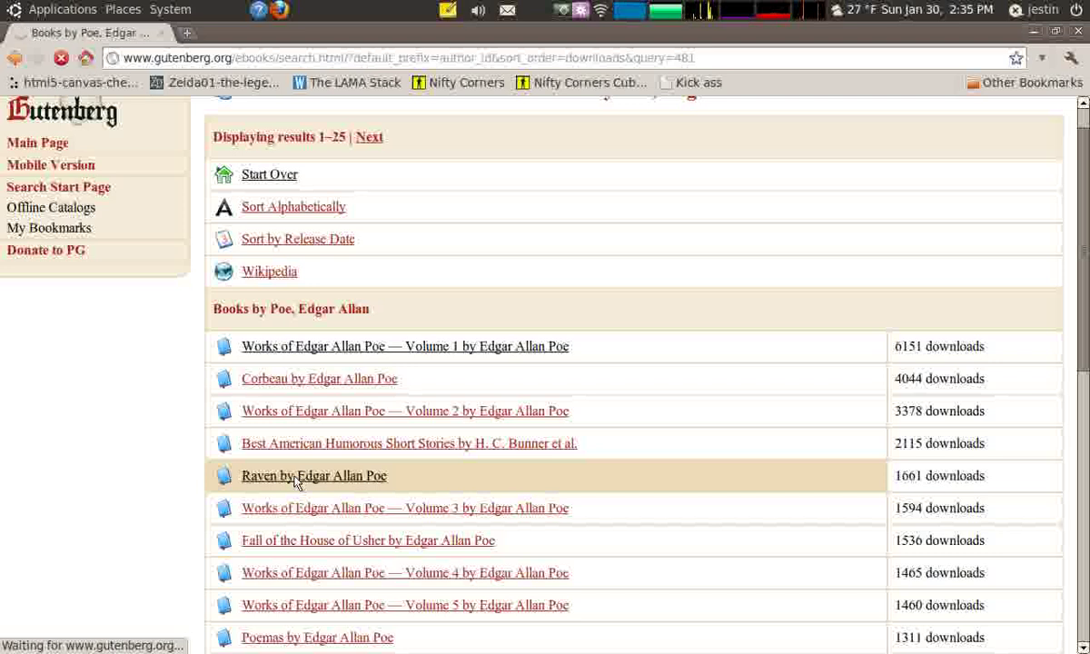
scroll(291, 391, "down", 3)
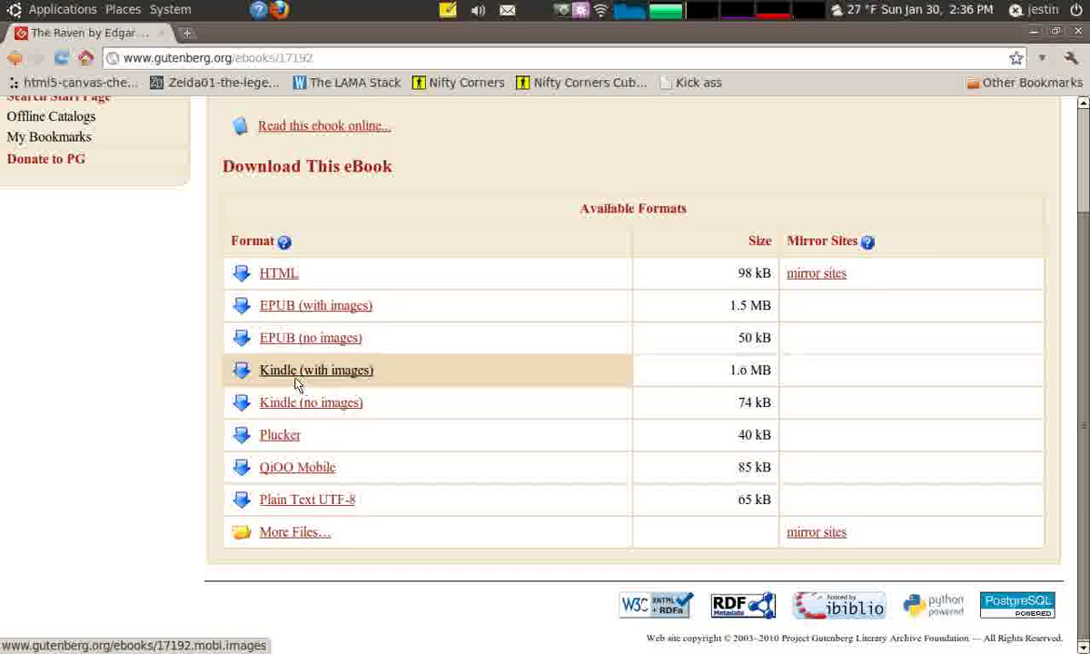
left_click(287, 307)
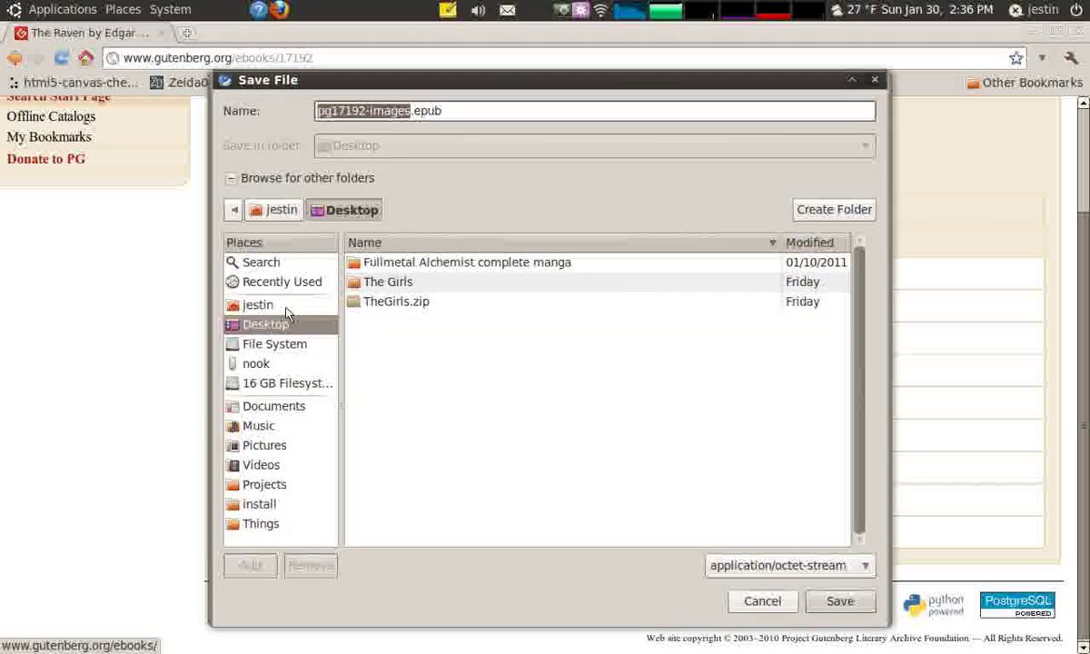
left_click(849, 602)
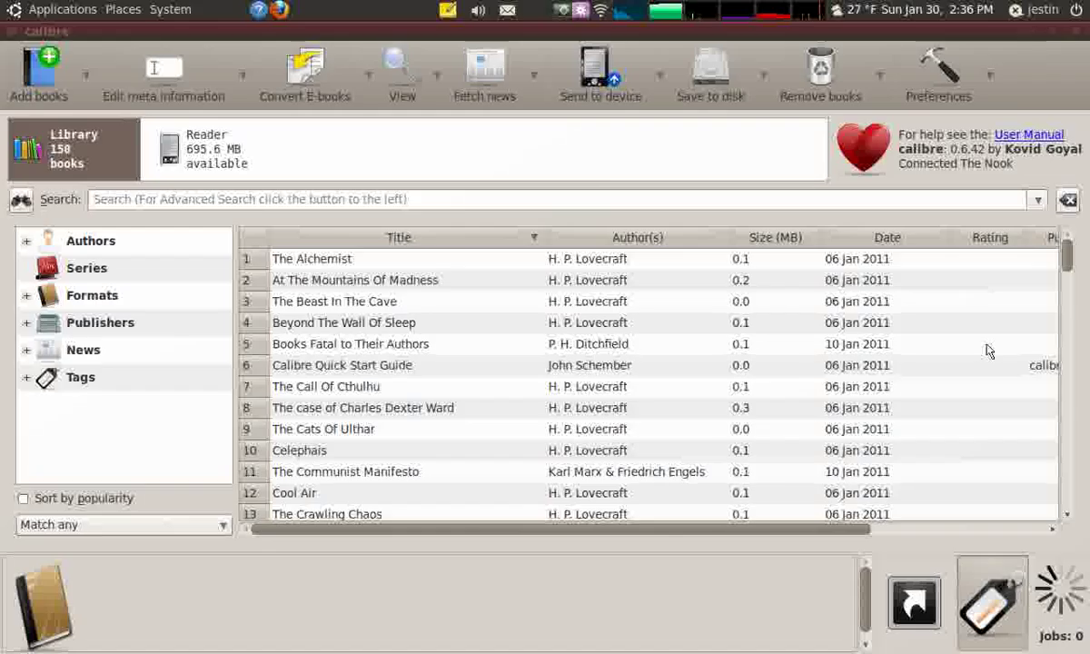
Add pg17192-images.epub from the Desktop to the library and select The Raven.
left_click(53, 90)
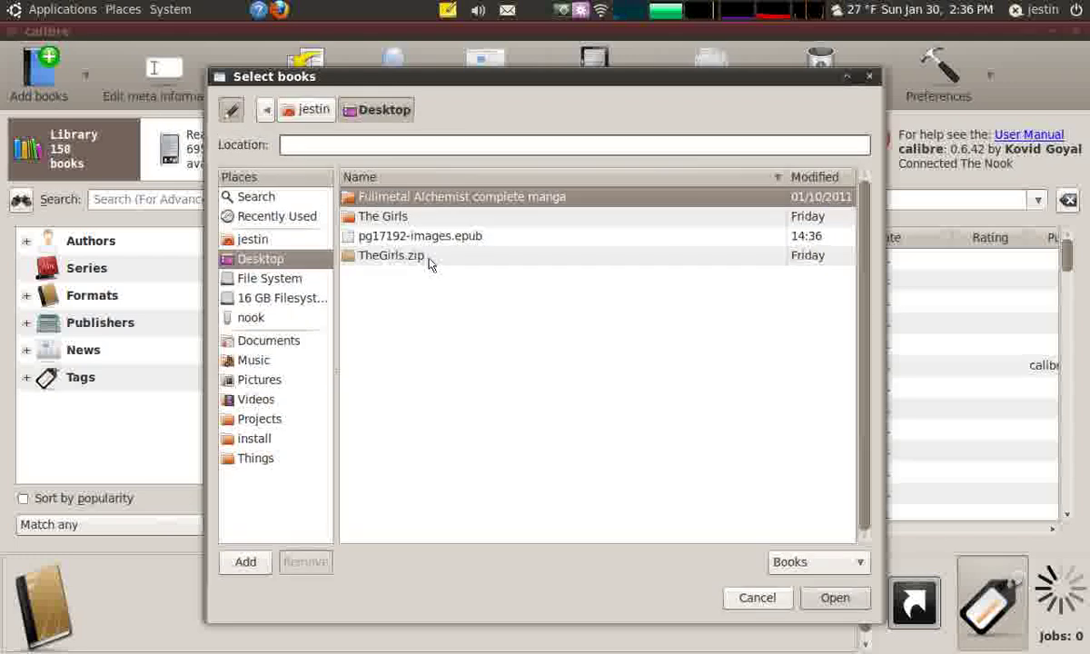
left_click(429, 237)
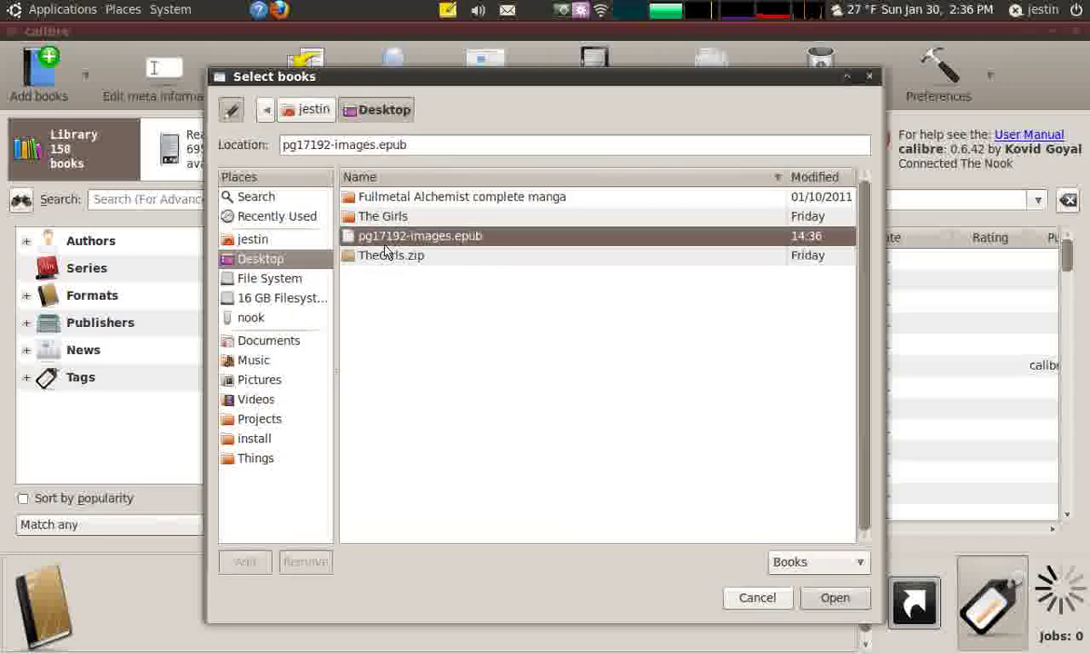
left_click(831, 597)
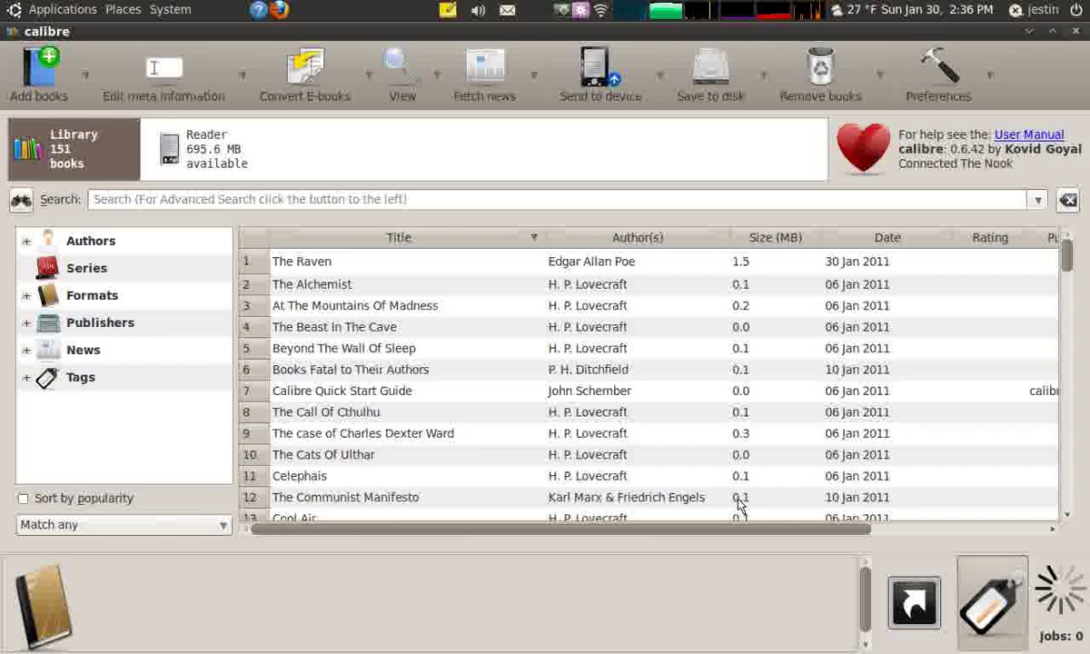
left_click(329, 262)
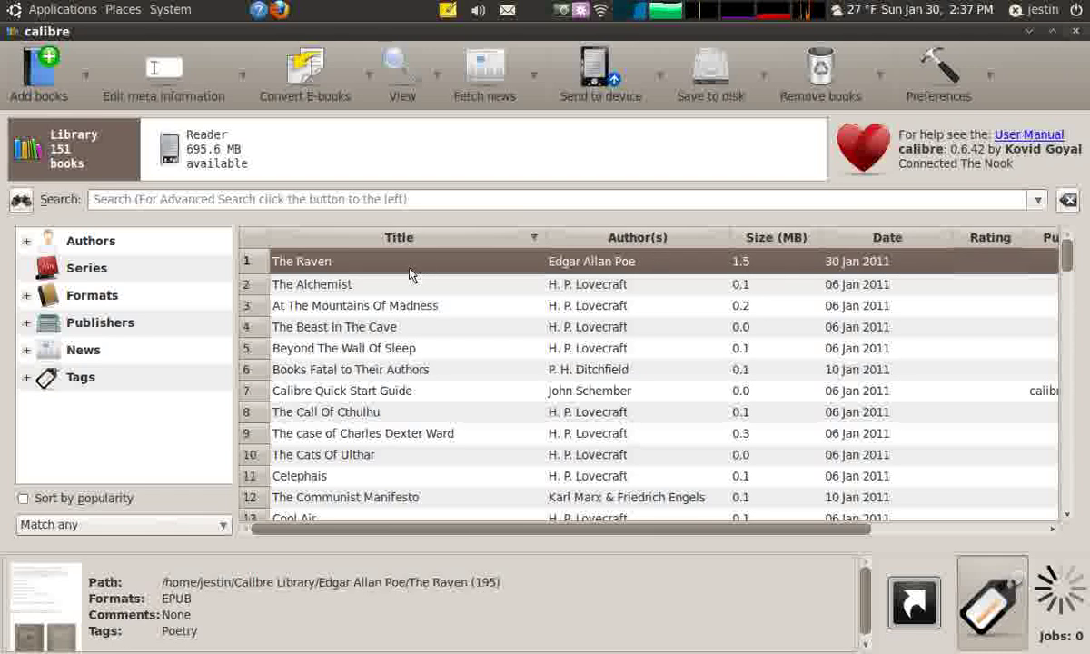
Review The Raven's metadata, accept it, and send the book to the Nook.
left_click(189, 72)
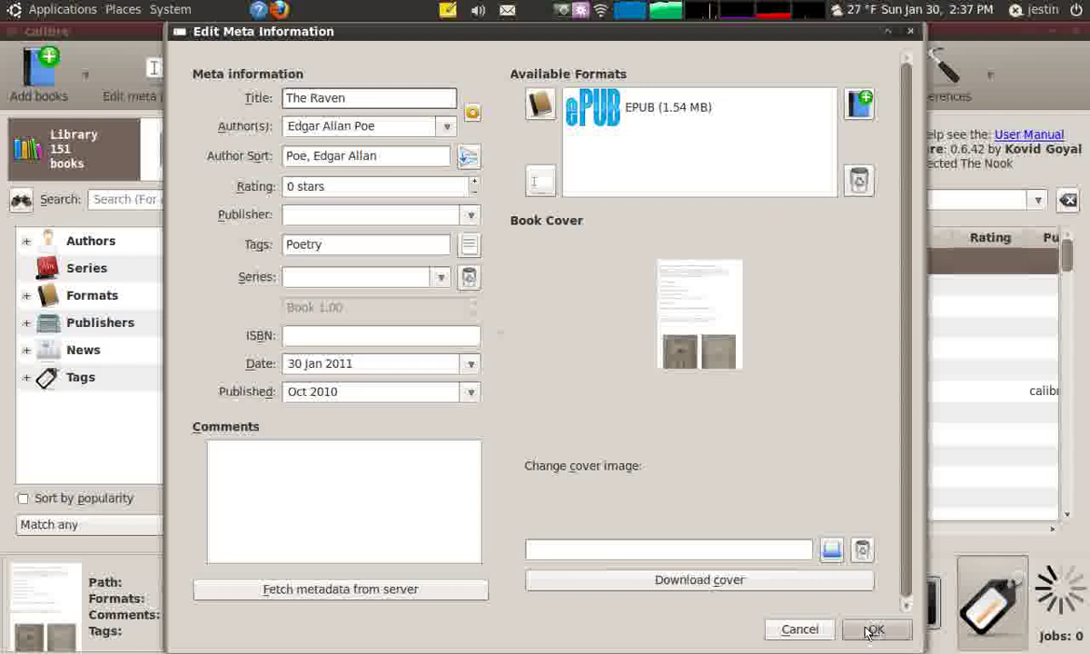
left_click(812, 638)
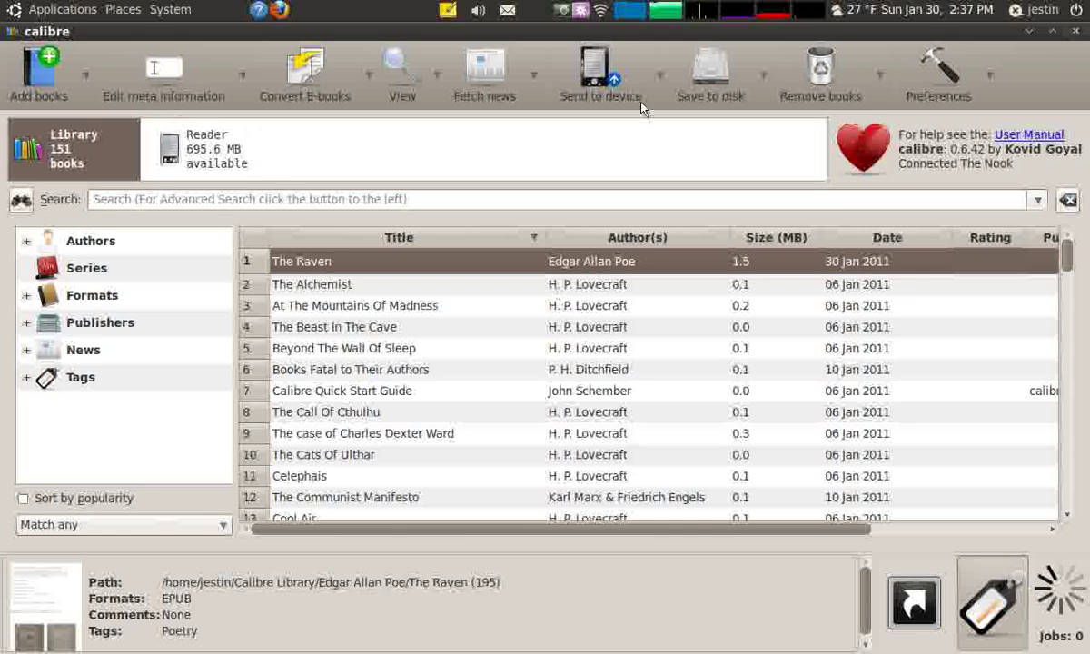
left_click(592, 73)
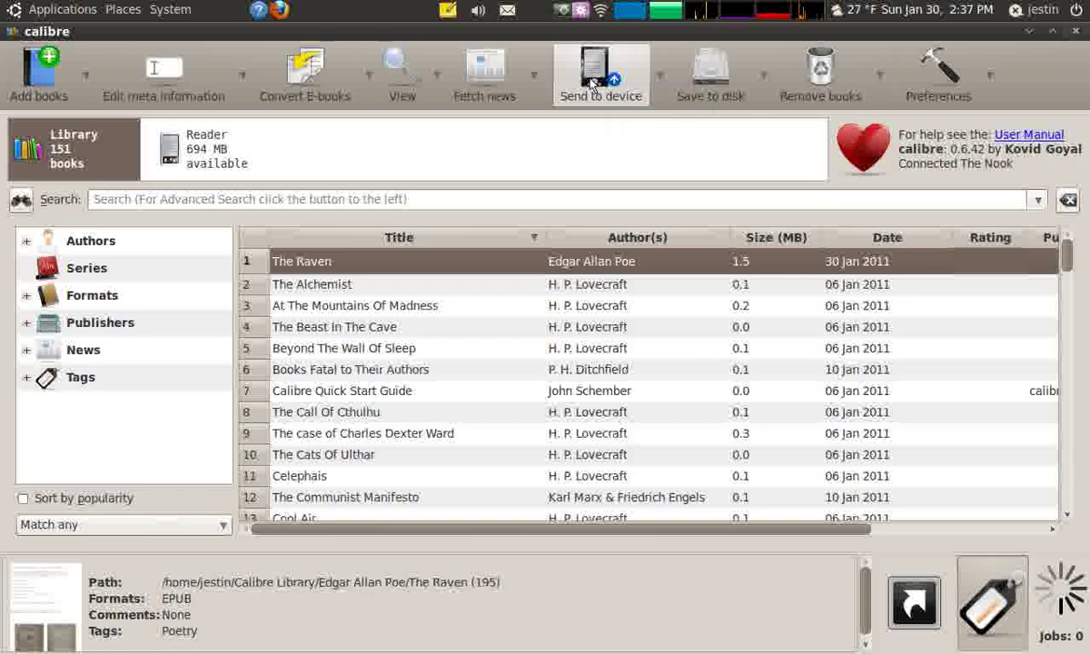
Bring the bylaws document in OpenOffice Writer to the front and scroll to its top.
key("alt+Tab")
key("alt+Tab")
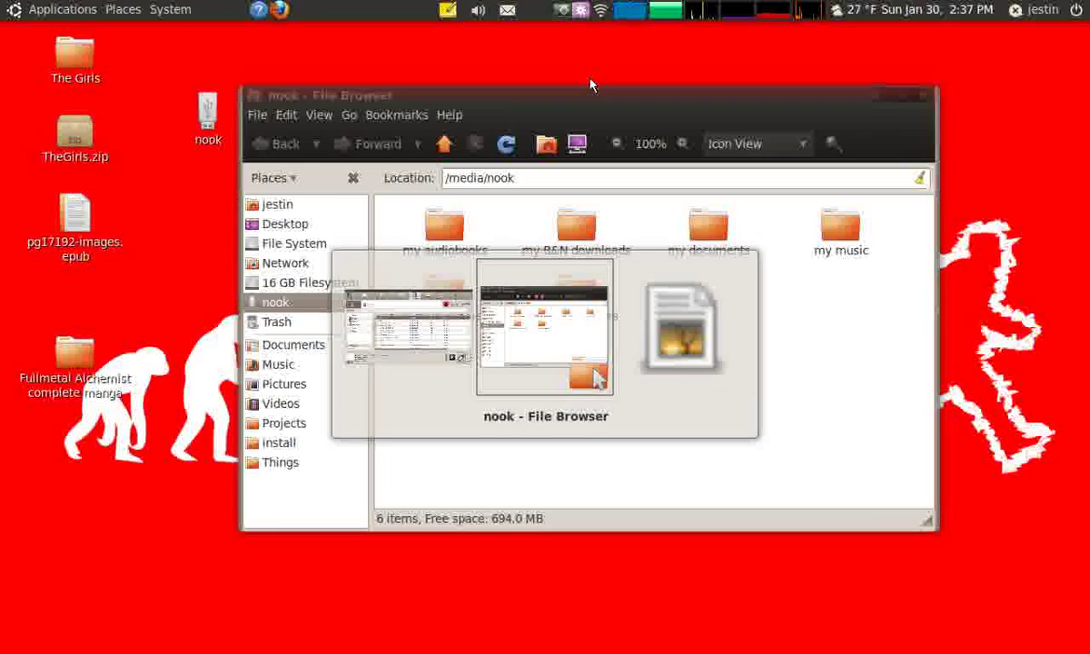
key("alt+Tab")
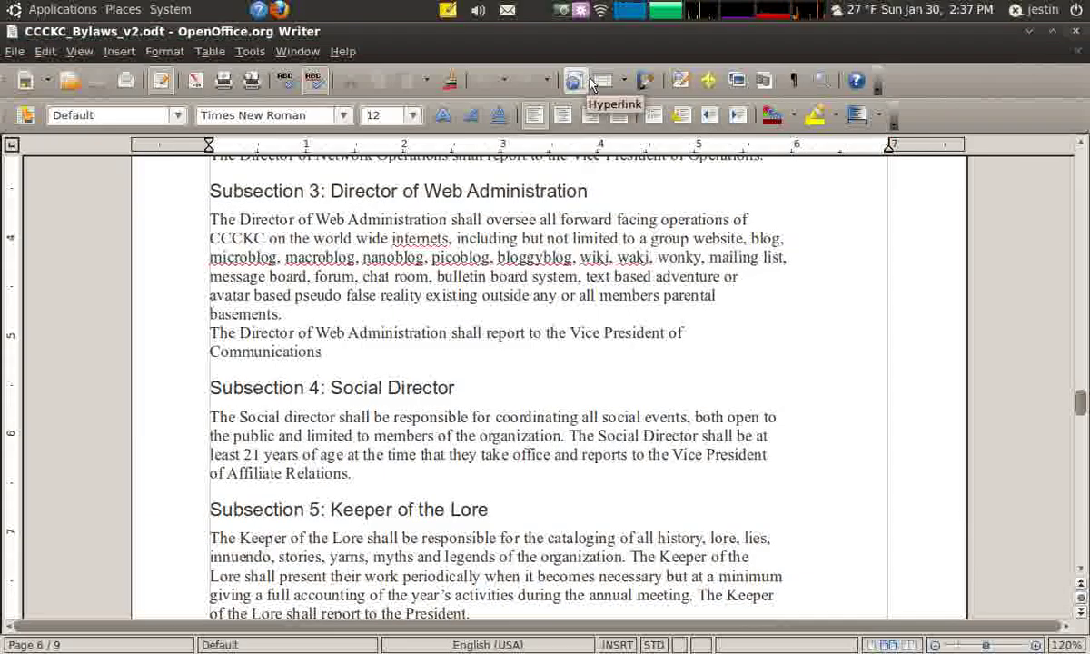
scroll(745, 320, "up", 7)
scroll(745, 320, "up", 10)
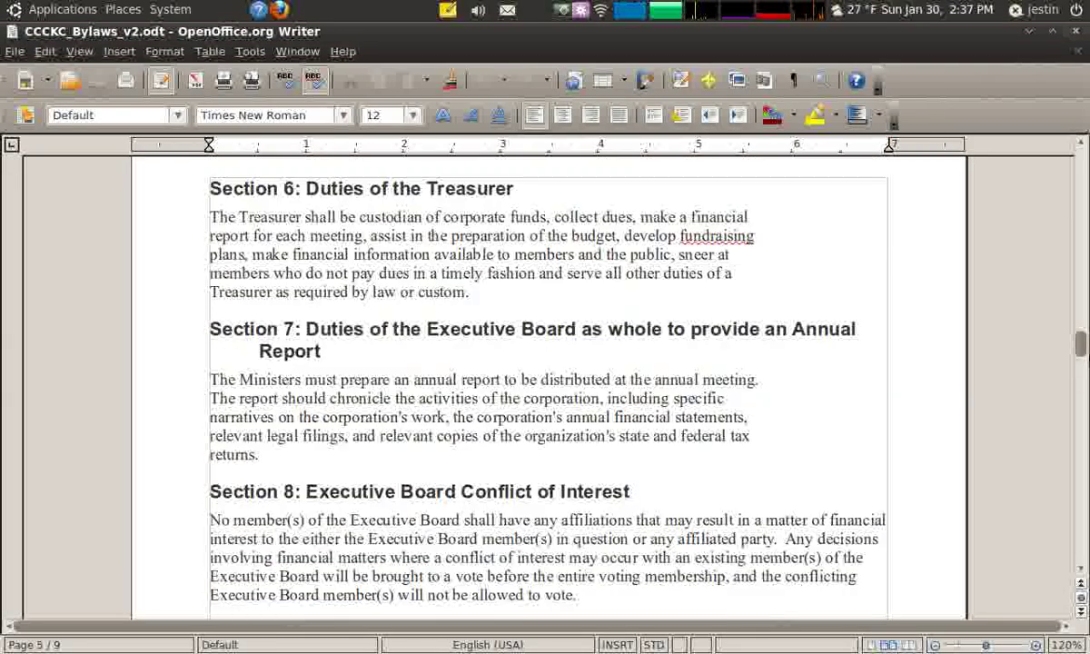
left_click_drag(1080, 344, 837, 349)
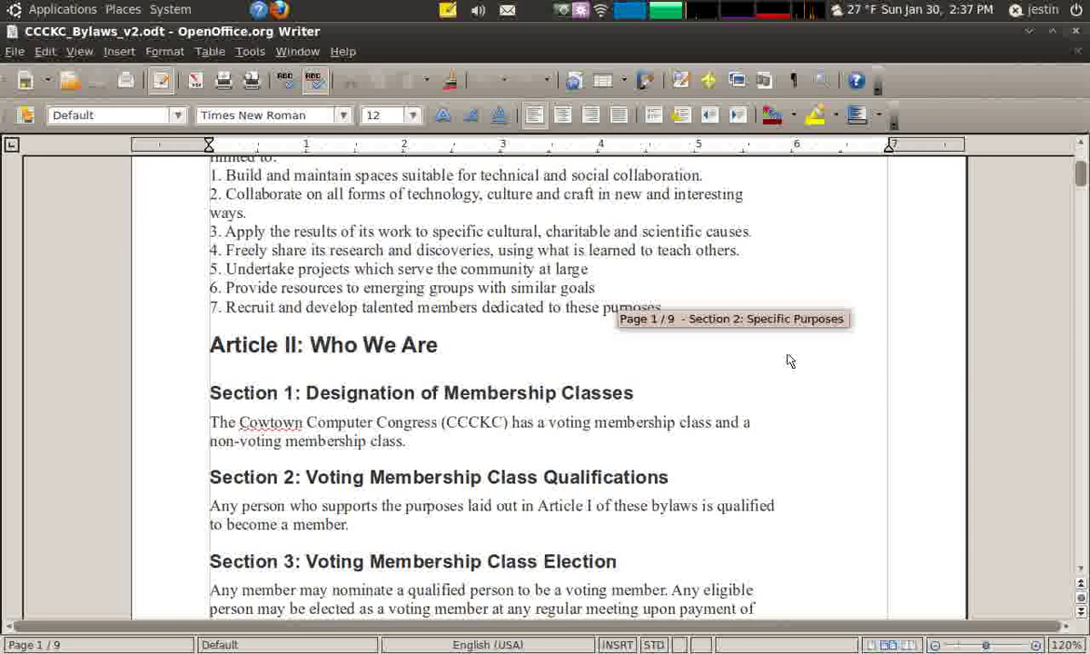
Export the bylaws as the PDF CCCKC_Bylaws_v2 to the Desktop.
left_click(18, 54)
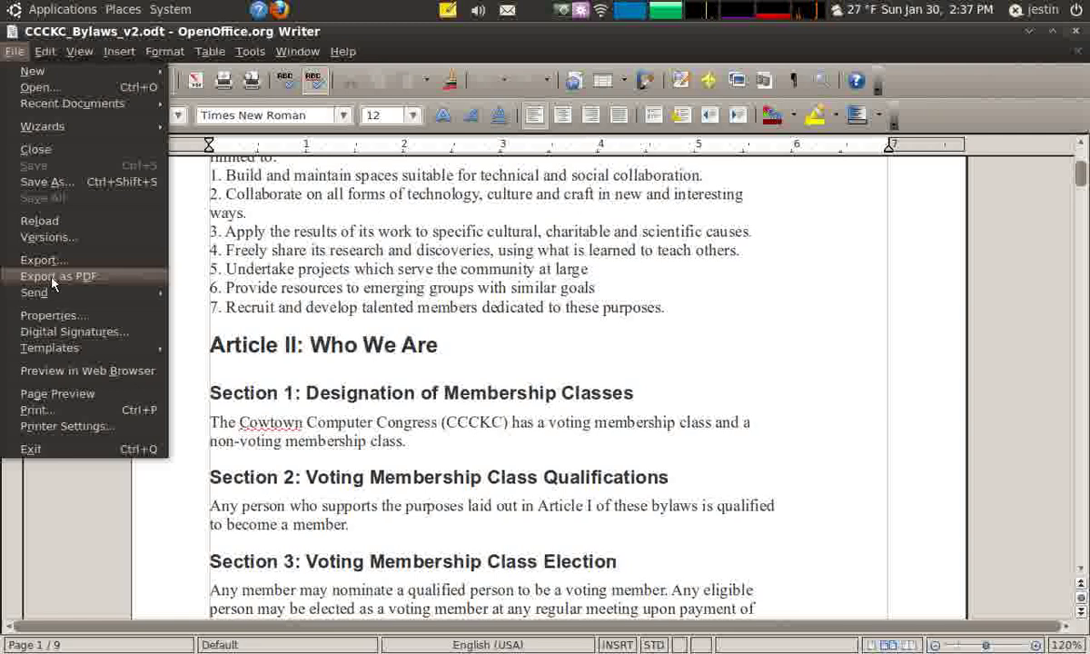
left_click(52, 278)
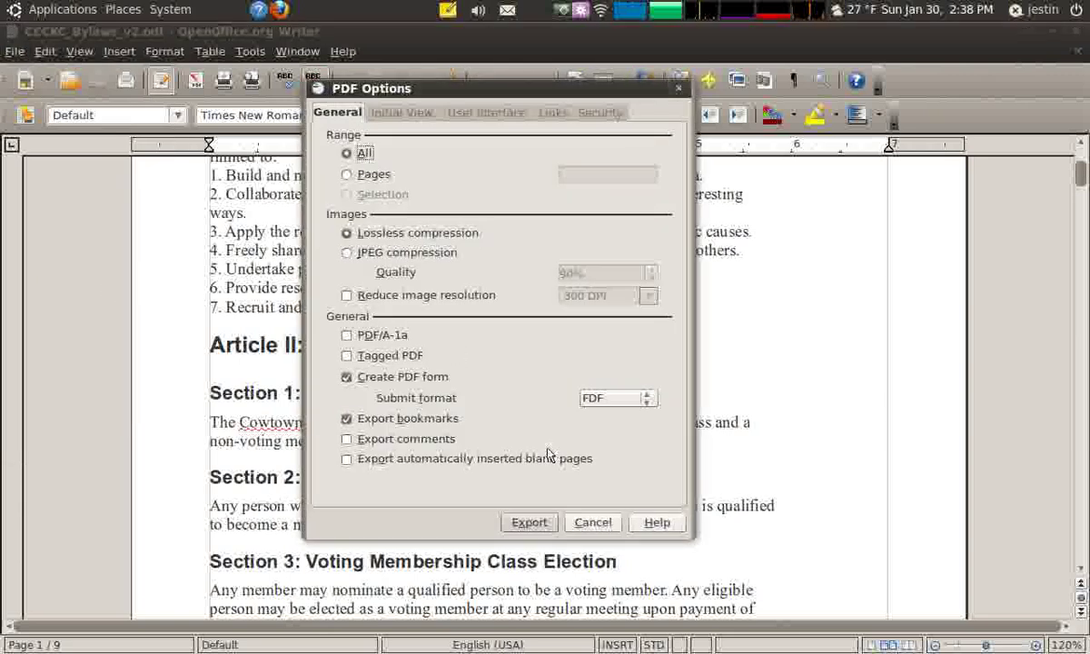
left_click(529, 523)
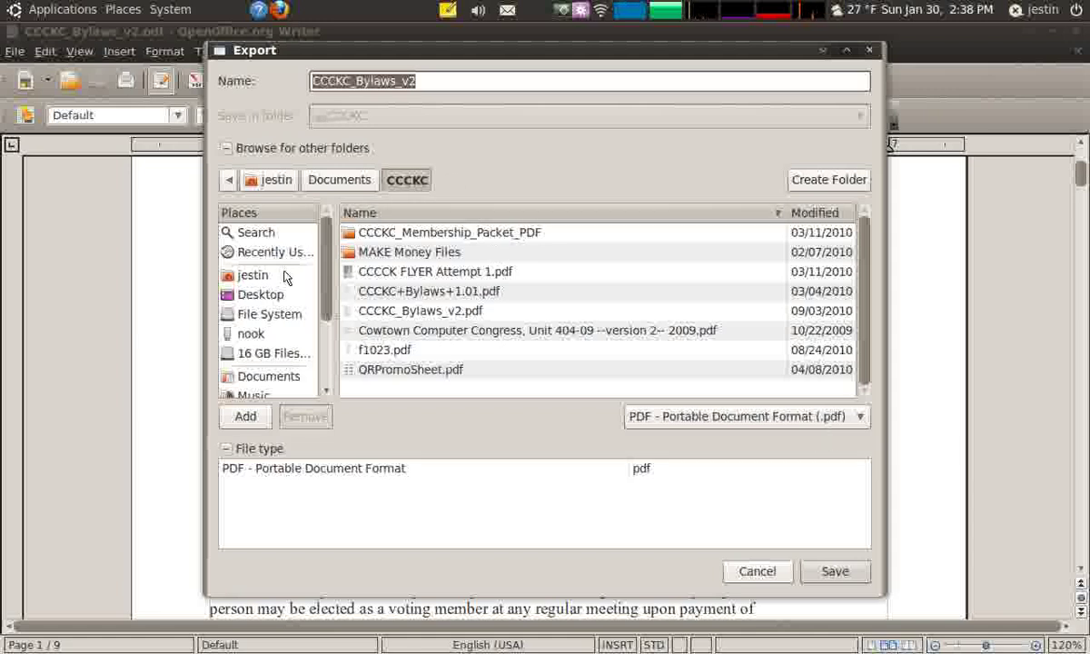
left_click(262, 294)
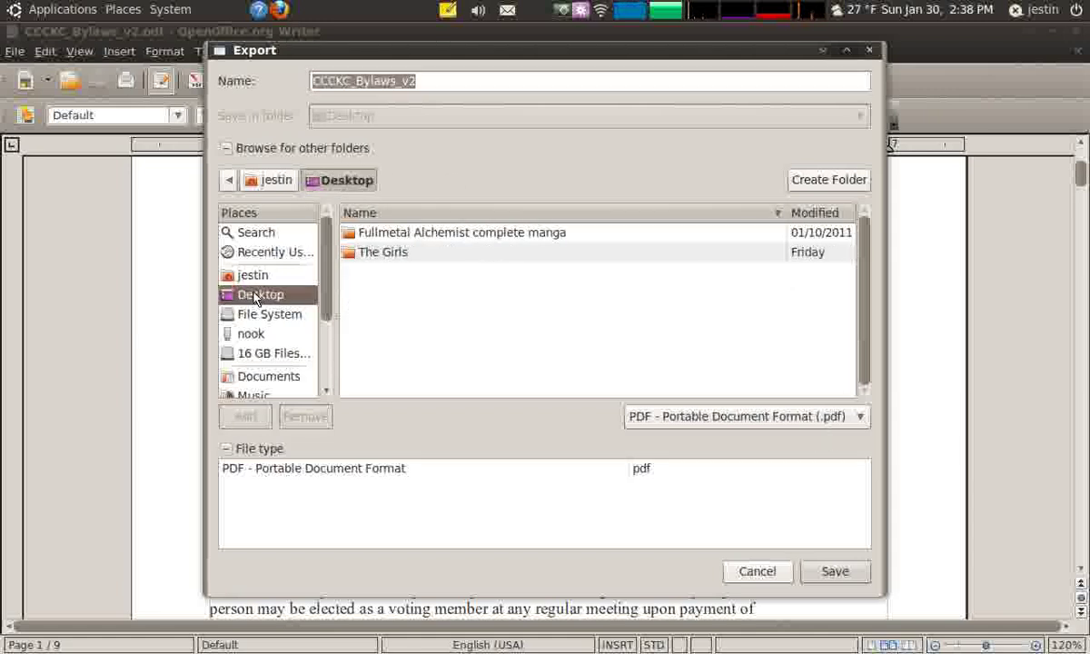
left_click(835, 572)
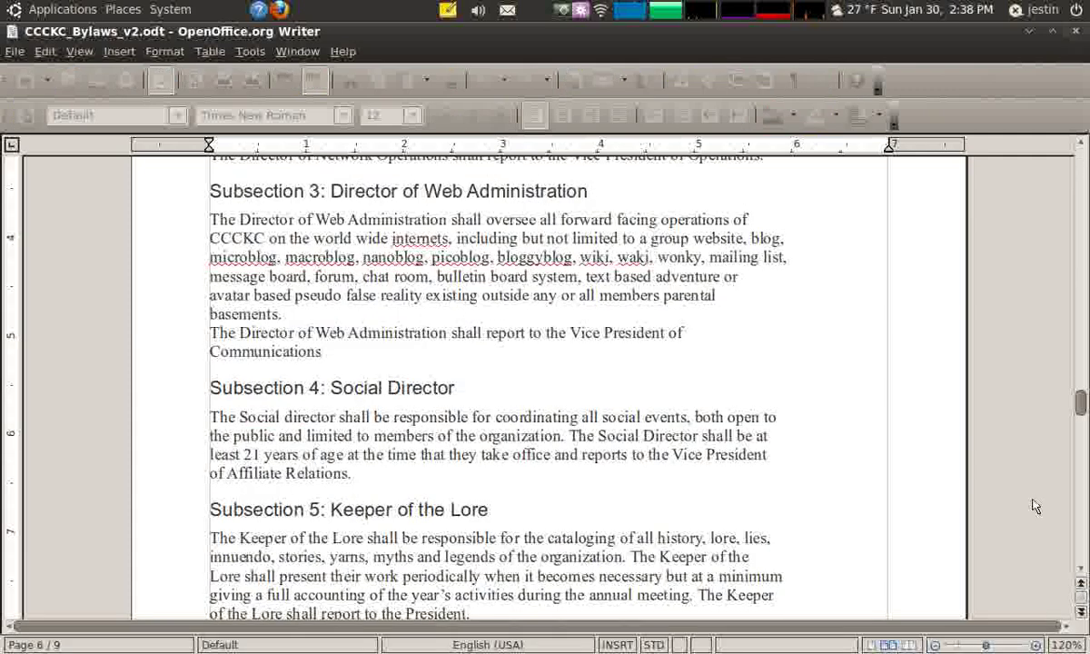
Cycle through the open windows back to calibre.
key("ctrl+alt+d")
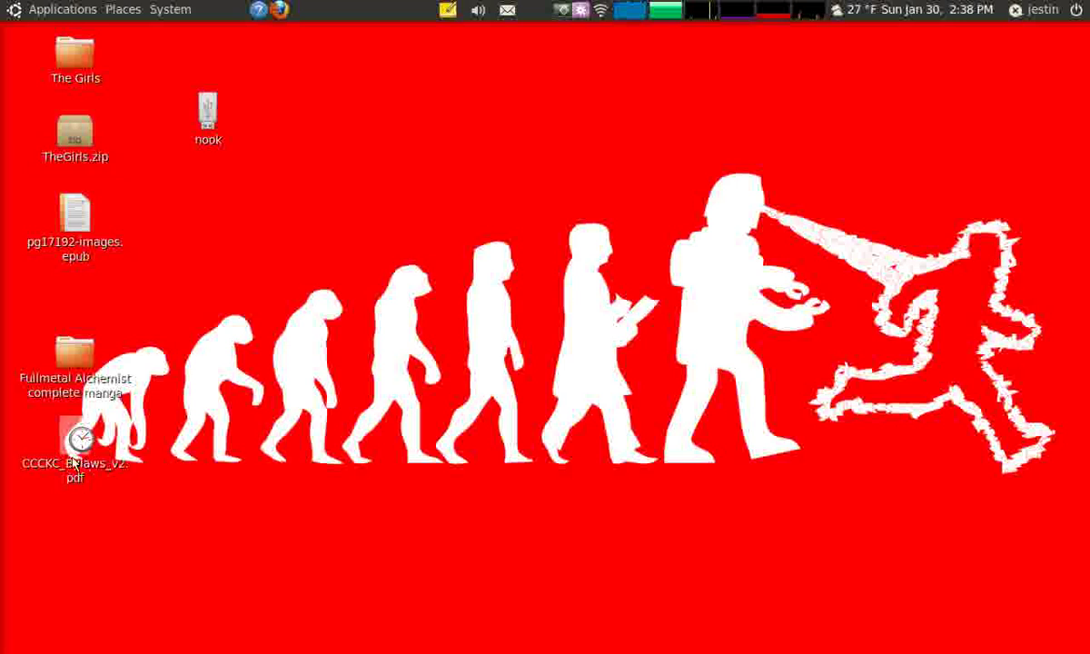
key("alt+Tab")
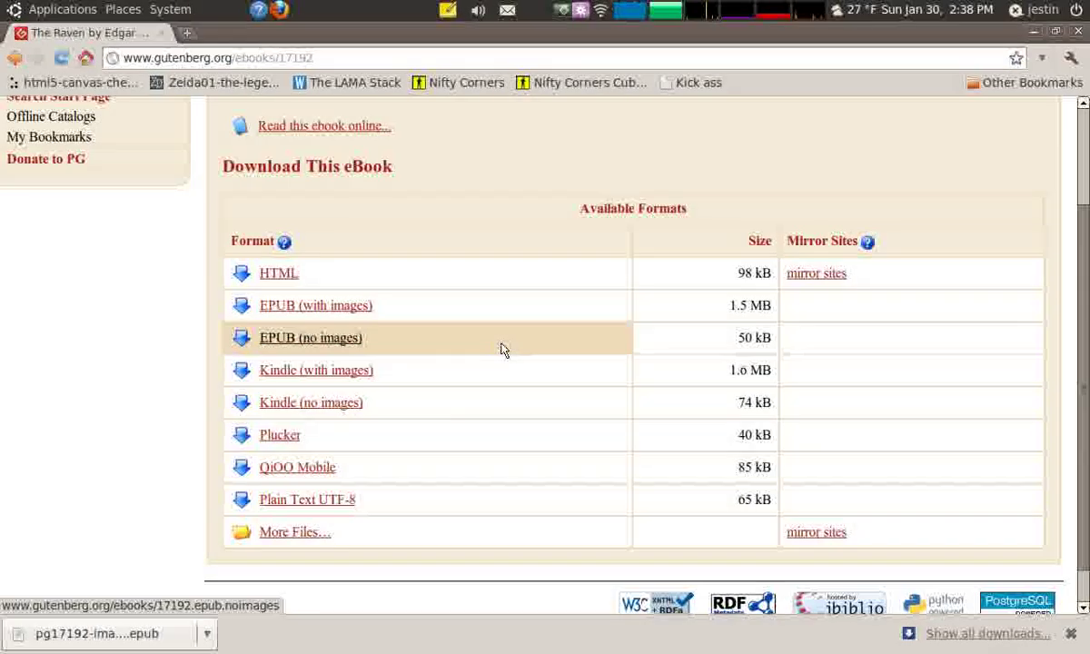
key("alt+Tab")
key("alt+Tab")
key("alt+Tab")
key("alt+Tab")
key("alt+Tab")
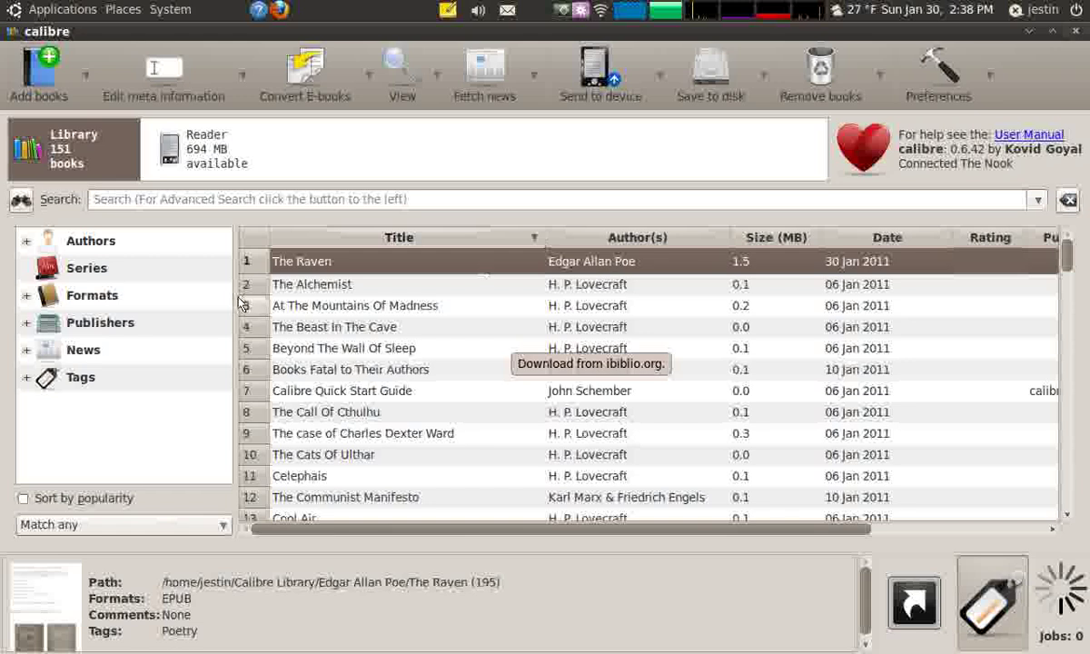
Add CCCKC_Bylaws_v2.pdf from the Desktop to the library, then move to the desktop workspace.
left_click(50, 89)
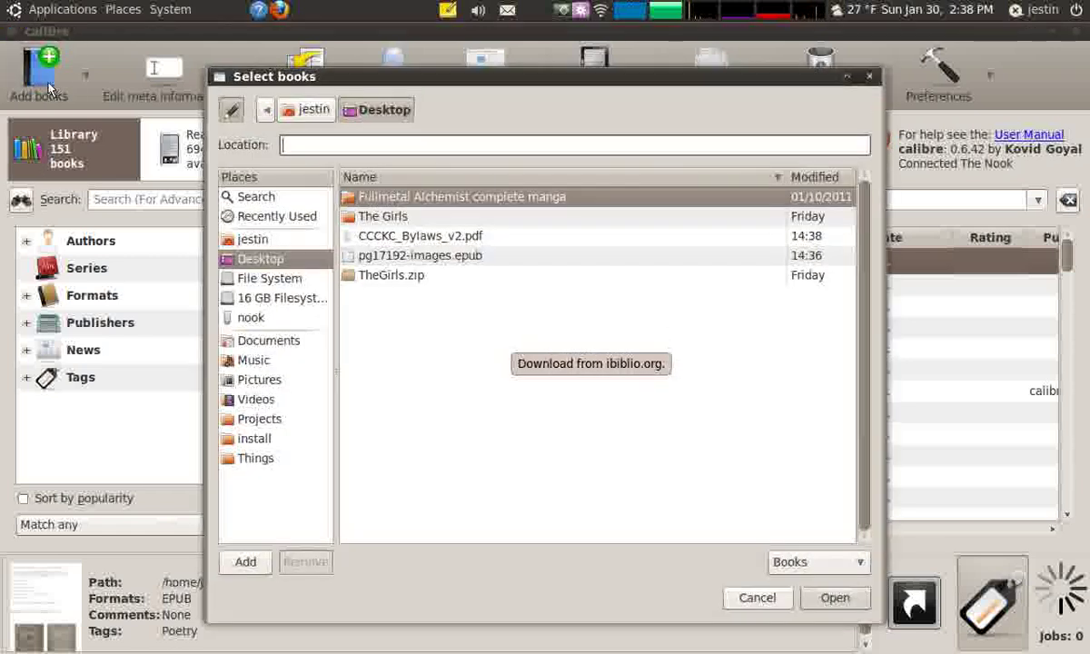
left_click(405, 236)
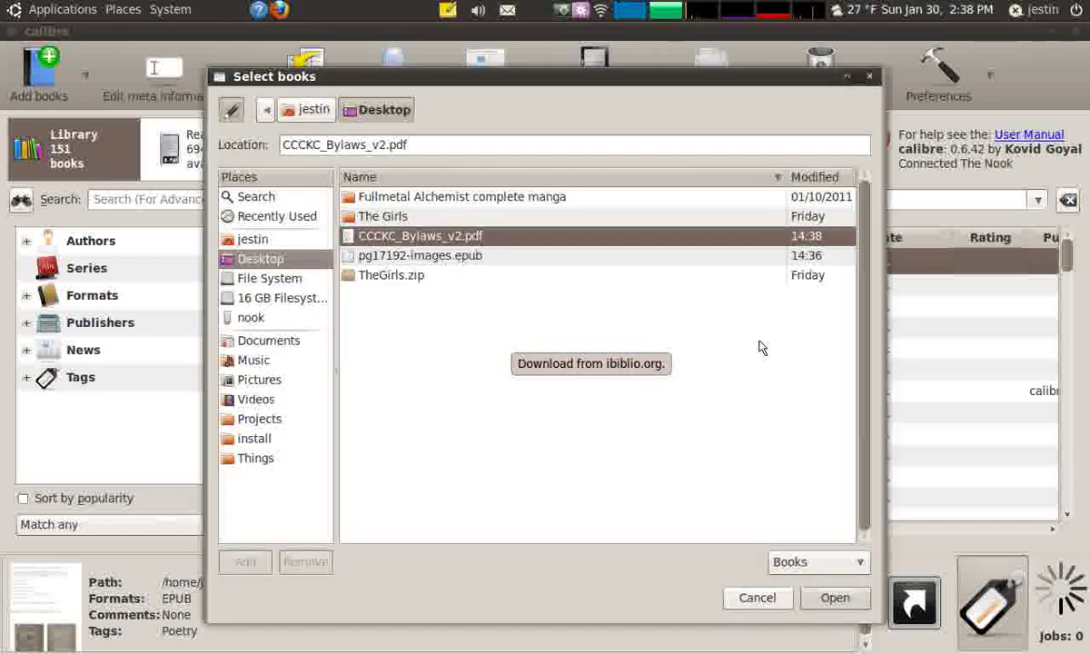
left_click(855, 606)
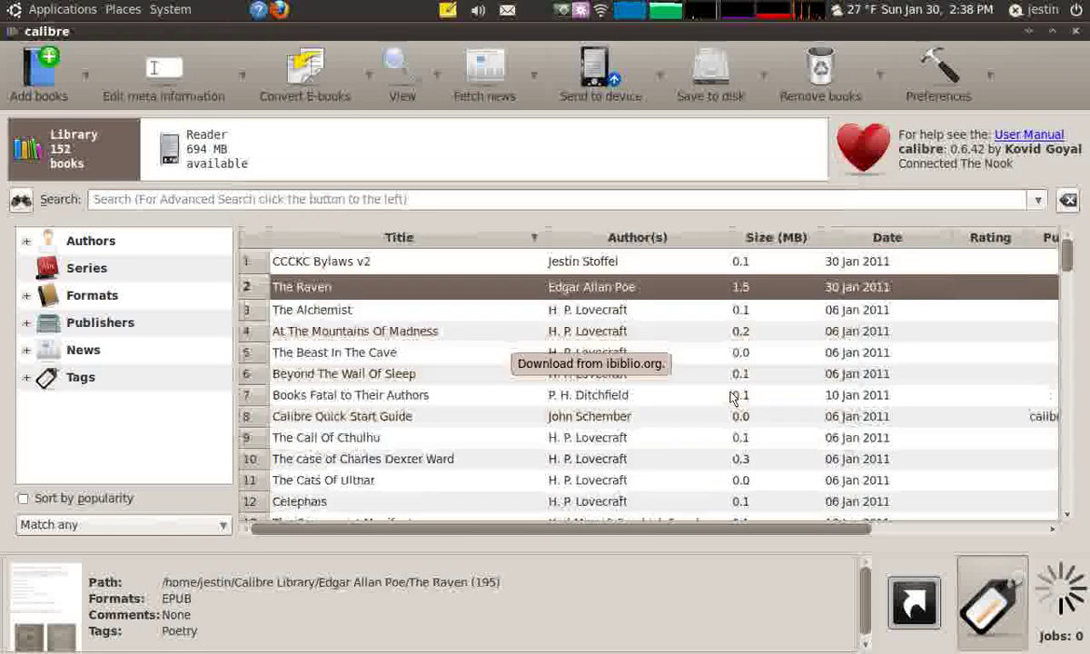
key("ctrl+alt+Right")
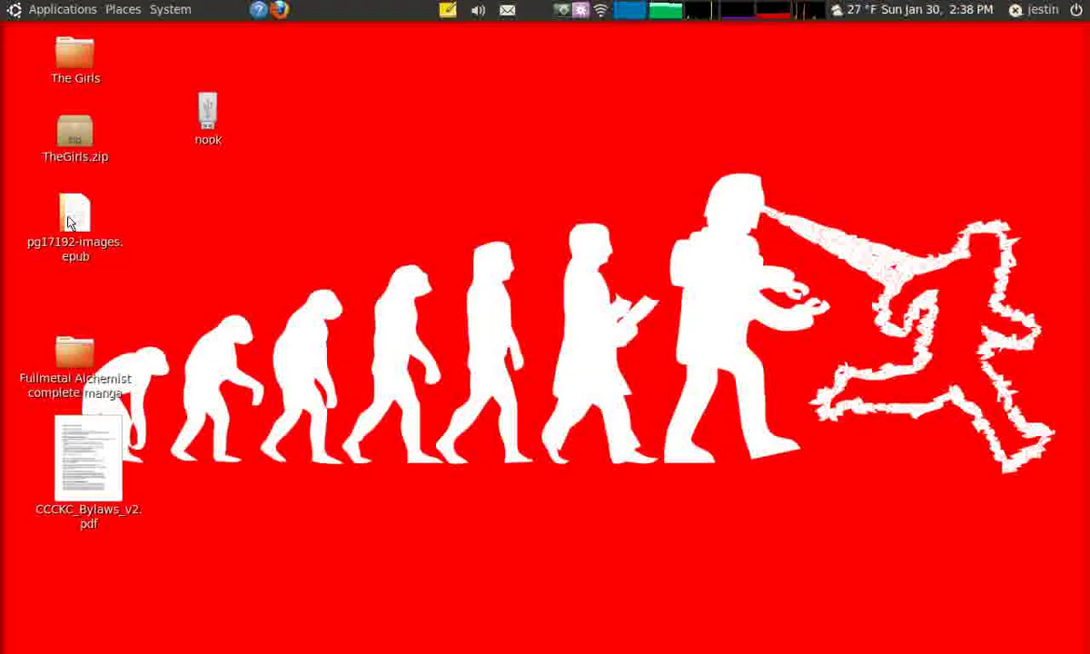
Trash pg17192-images.epub and CCCKC_Bylaws_v2.pdf from the desktop, then return to calibre.
right_click(96, 222)
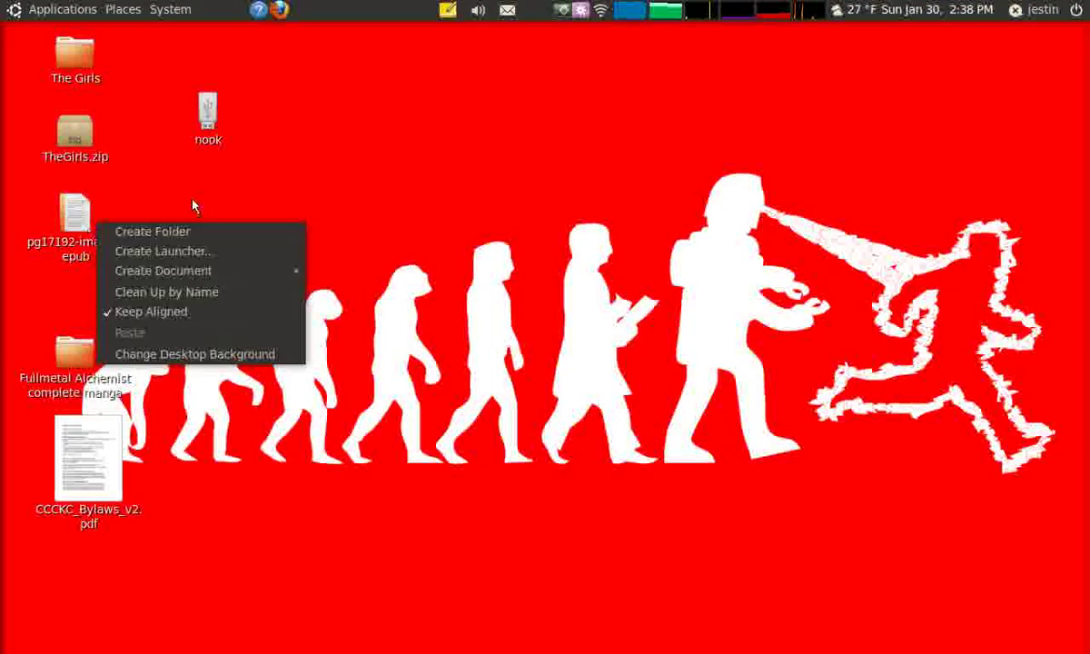
left_click(76, 213)
right_click(82, 211)
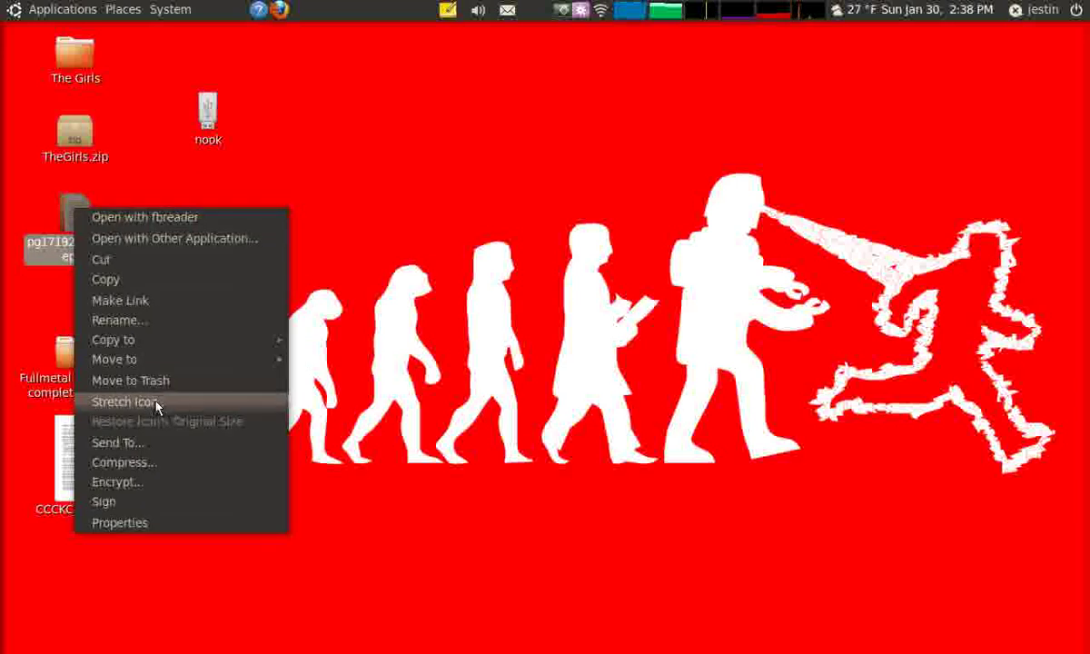
left_click(145, 378)
right_click(89, 451)
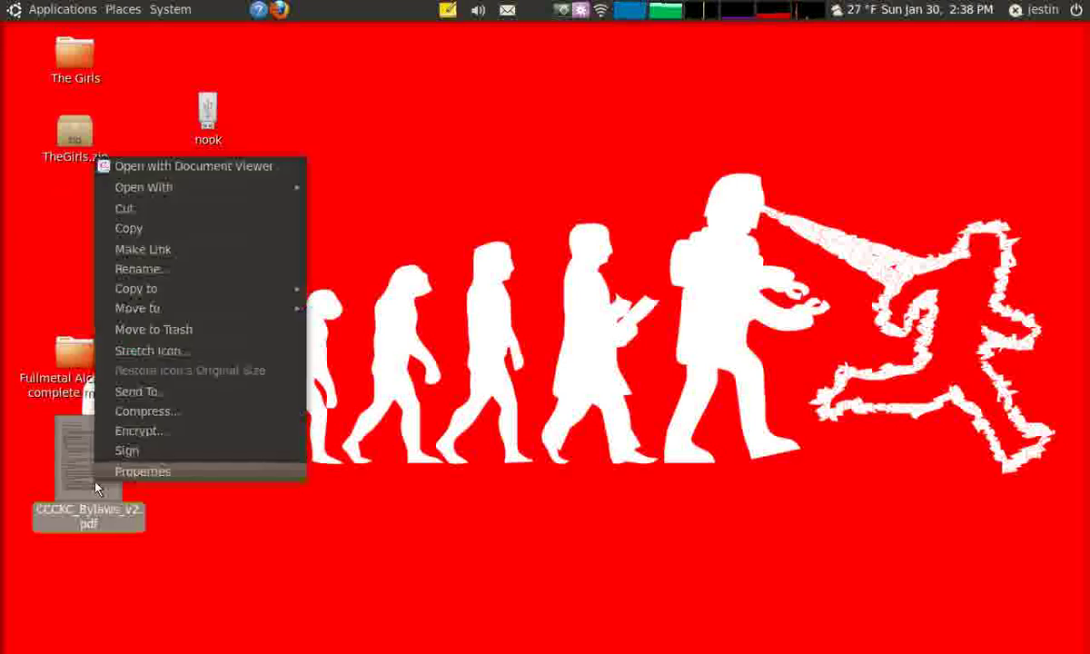
left_click(157, 334)
key("ctrl+alt+Right")
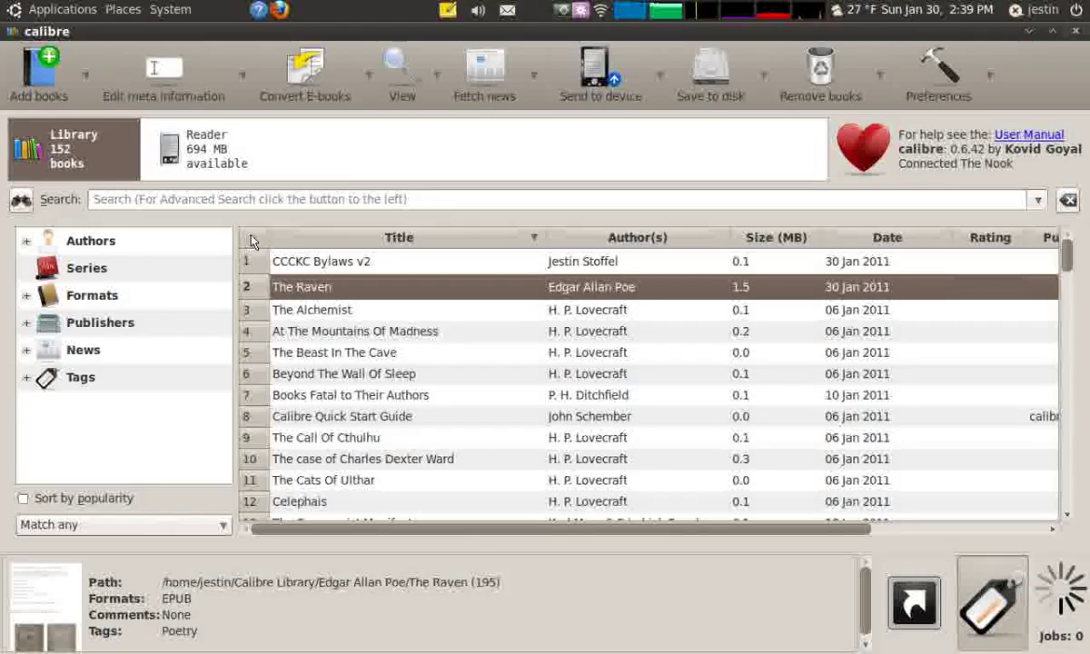
Select CCCKC Bylaws v2 and open its PDF-to-EPUB conversion dialog.
left_click(324, 265)
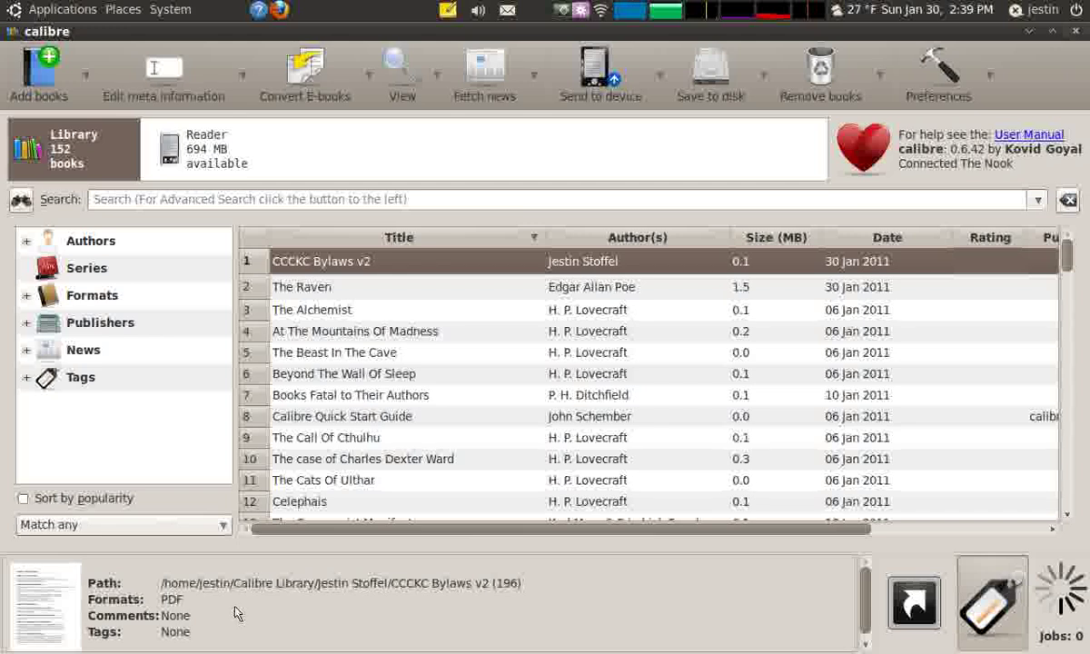
left_click(316, 69)
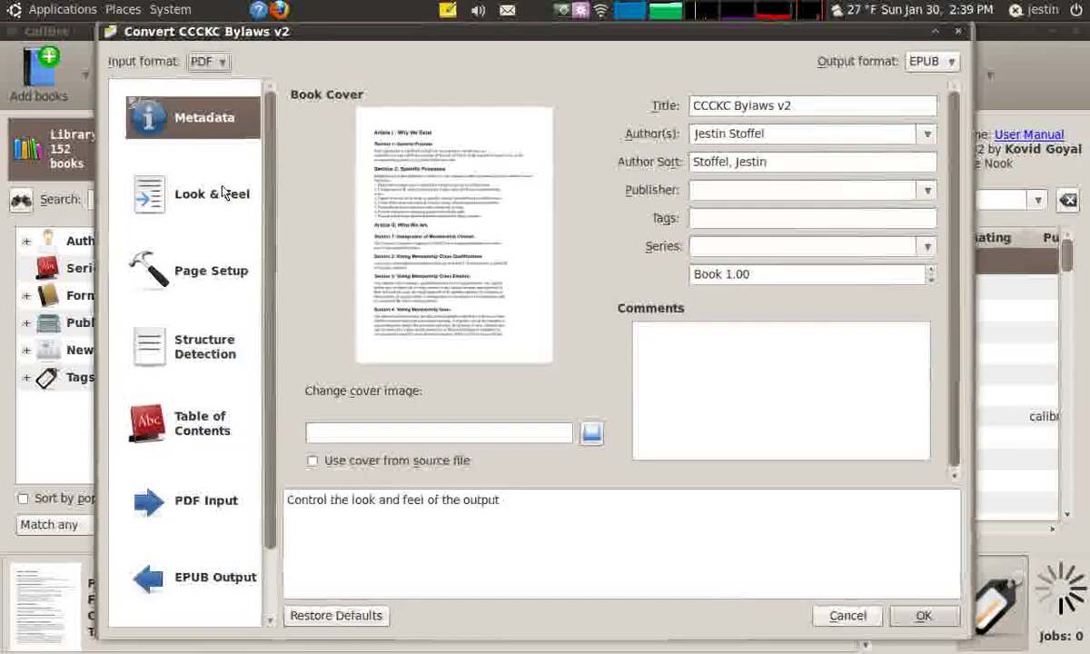
Look through the Look & Feel, Structure Detection, Table of Contents, PDF Input and EPUB Output pages.
left_click(223, 192)
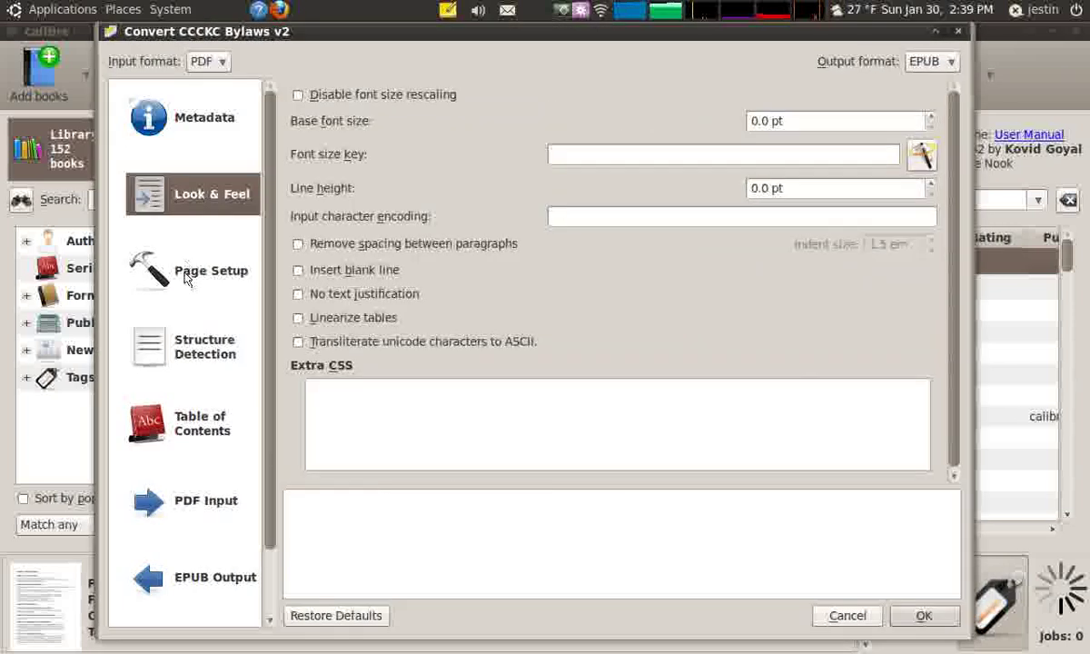
left_click(198, 348)
left_click(202, 423)
left_click(201, 513)
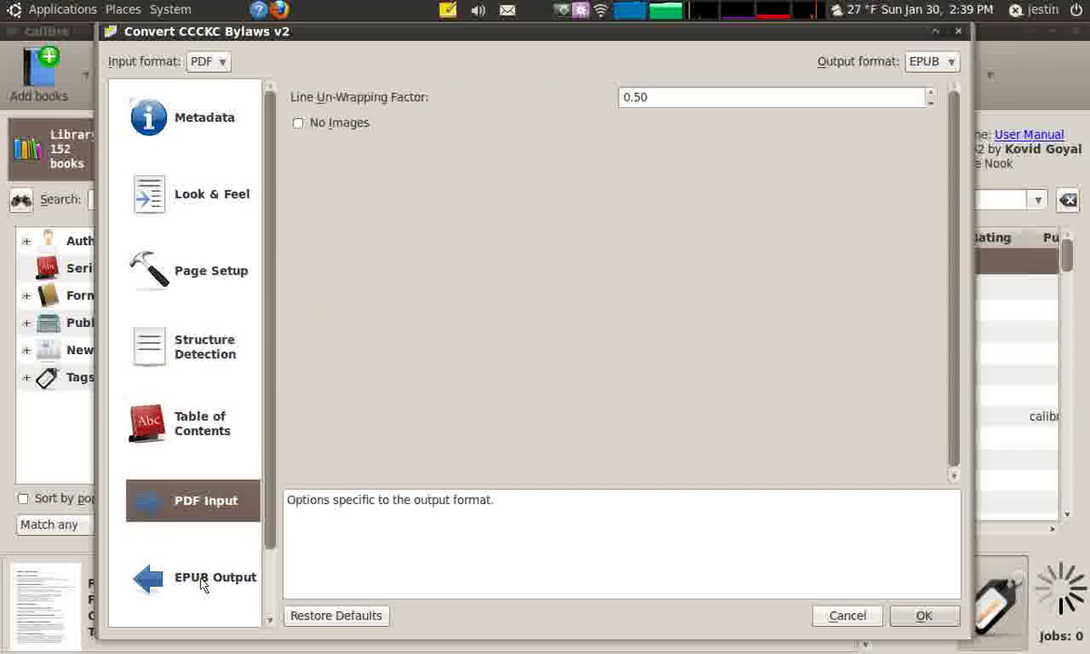
key("Down")
left_click(199, 509)
left_click(201, 422)
left_click(200, 348)
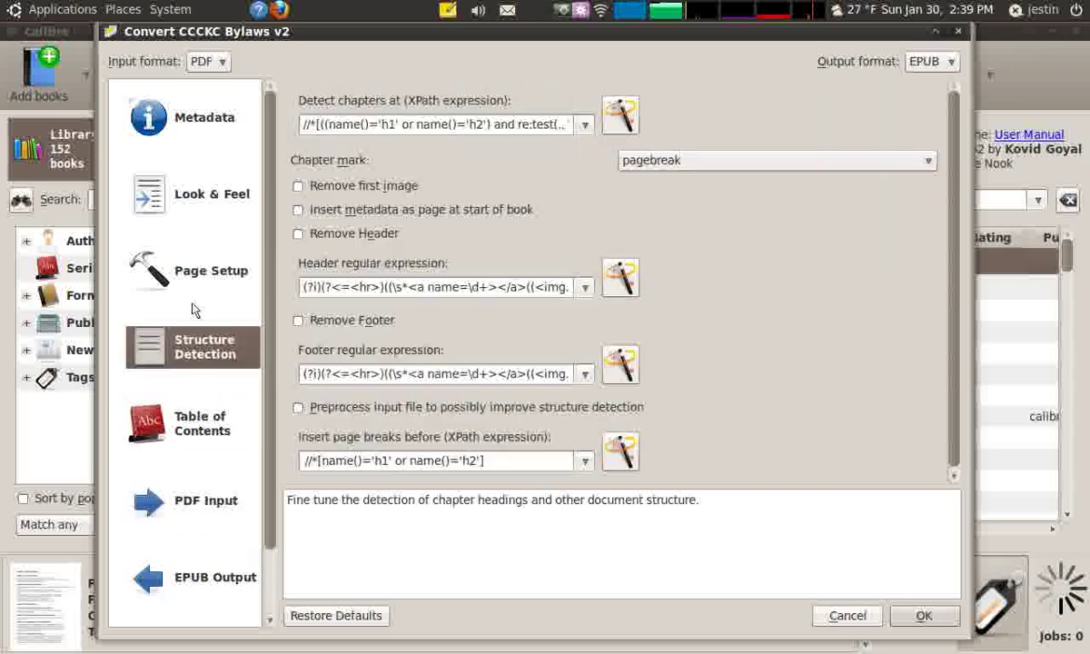
left_click(212, 194)
left_click(204, 117)
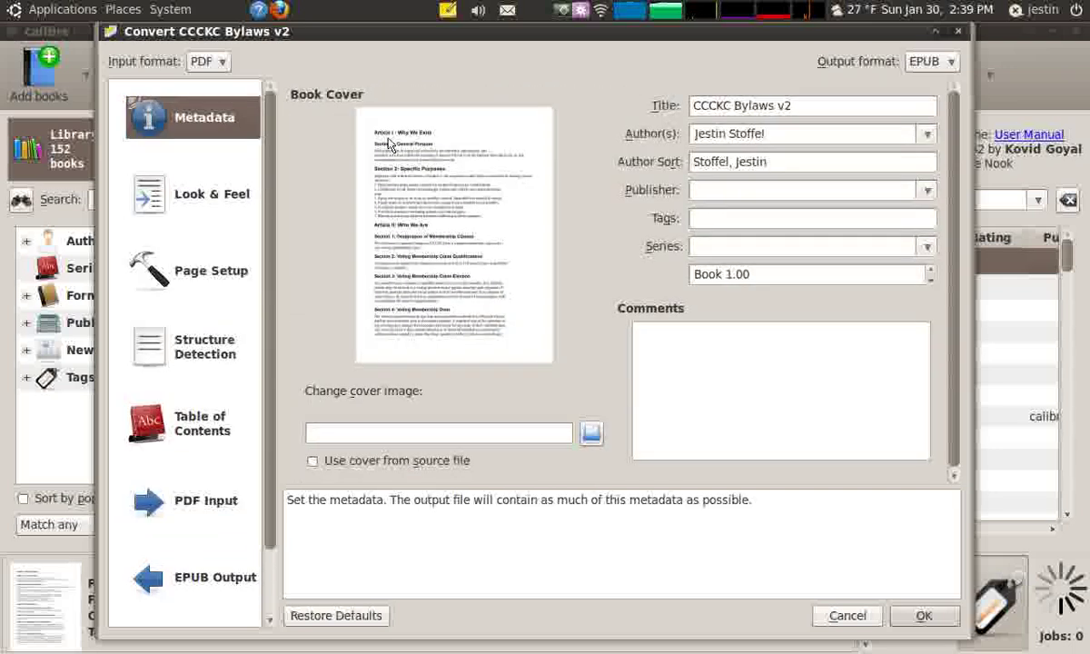
Keep EPUB as the output format and start the conversion.
left_click(952, 63)
left_click(952, 62)
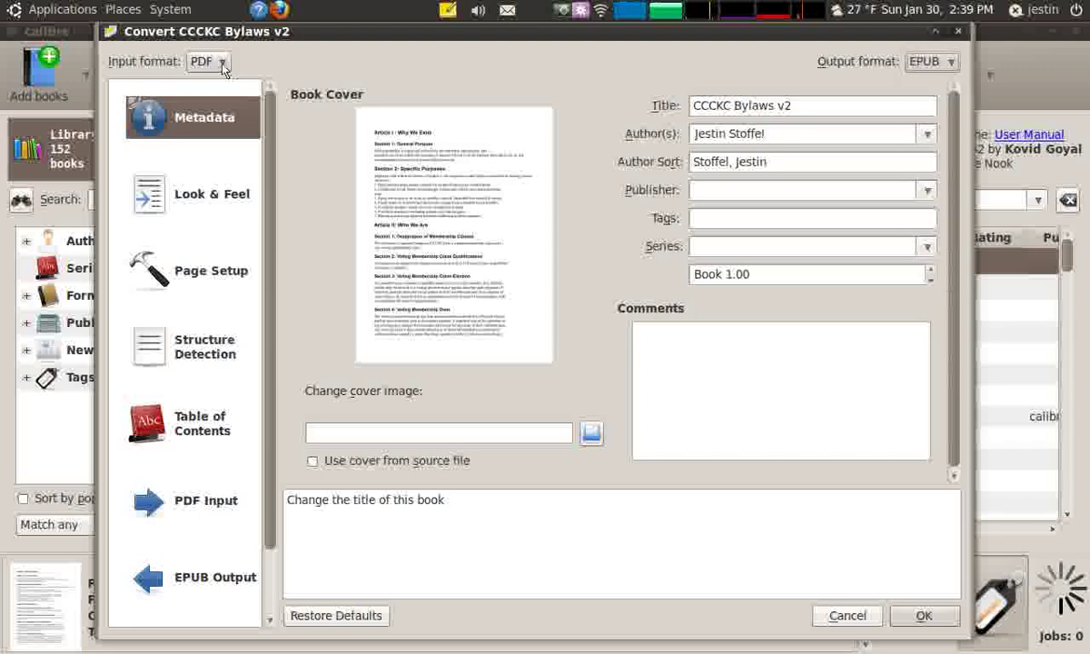
left_click(923, 618)
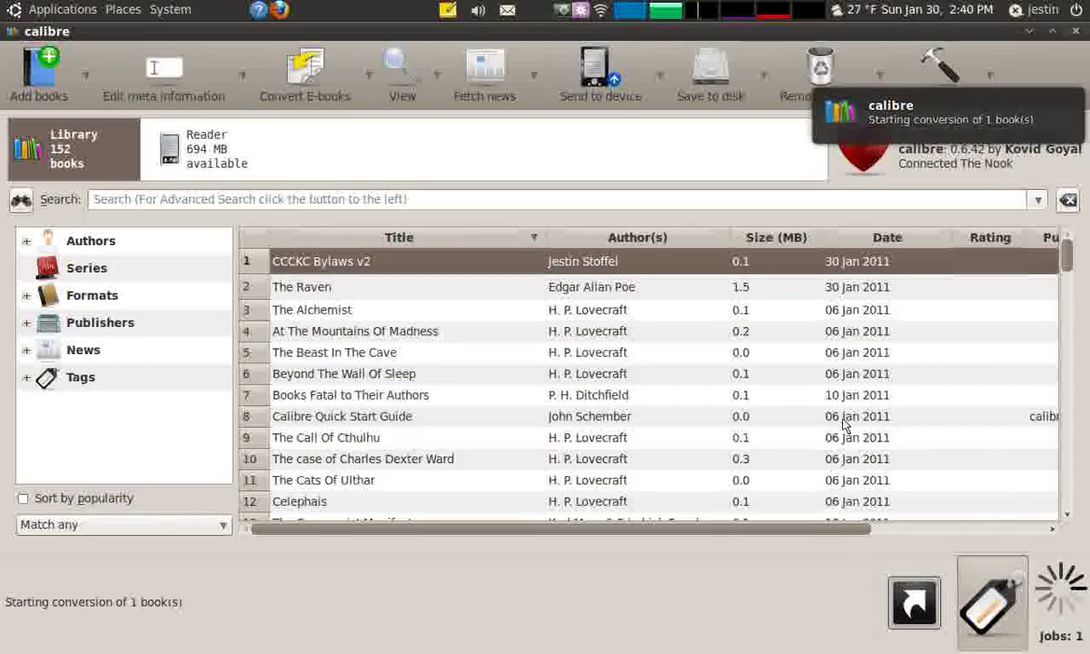
Watch the Jobs list until the CCCKC Bylaws v2 EPUB conversion completes, giving it both EPUB and PDF.
left_click(1047, 573)
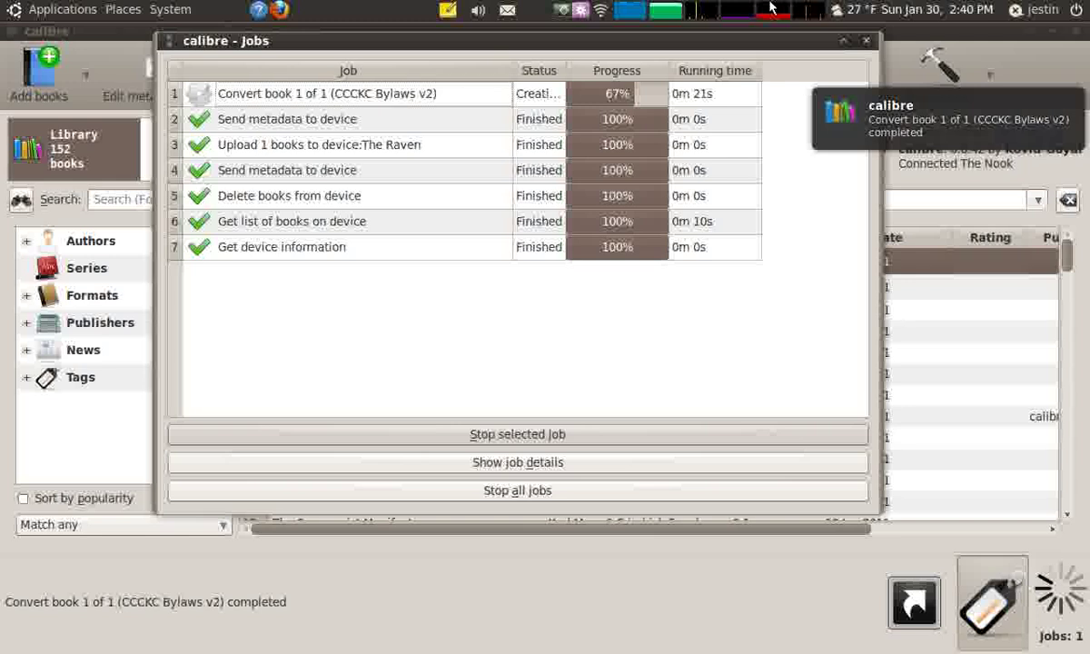
key("Escape")
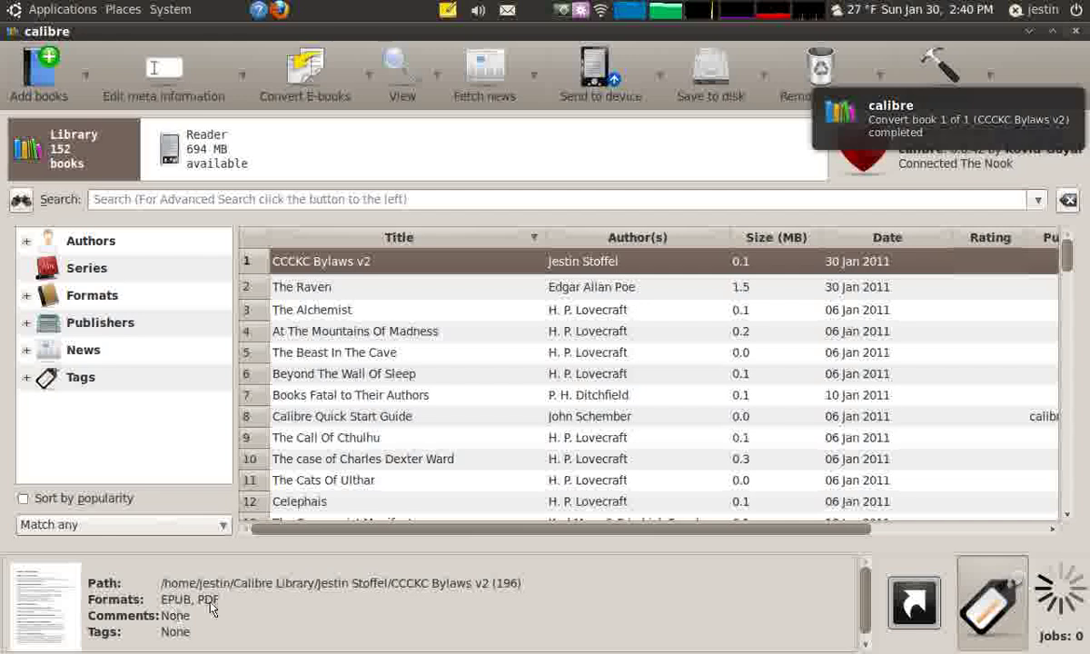
mouse_move(270, 182)
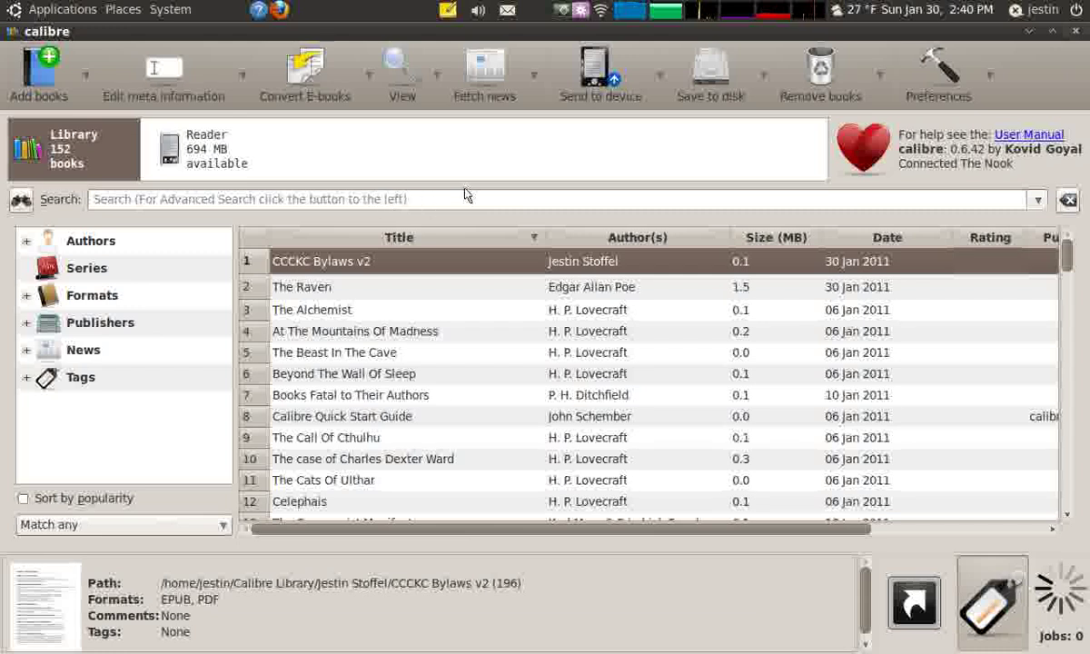
Send CCCKC Bylaws v2 to the Nook as EPUB, verify it on the reader (693.9 MB free), then return to the library.
left_click(595, 88)
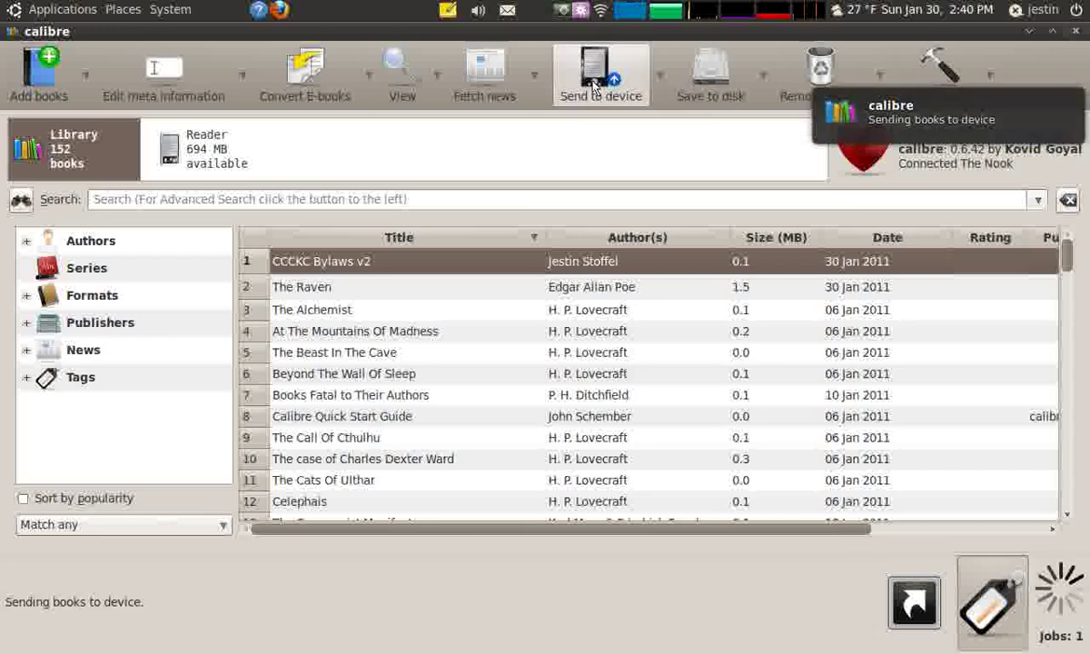
left_click(164, 150)
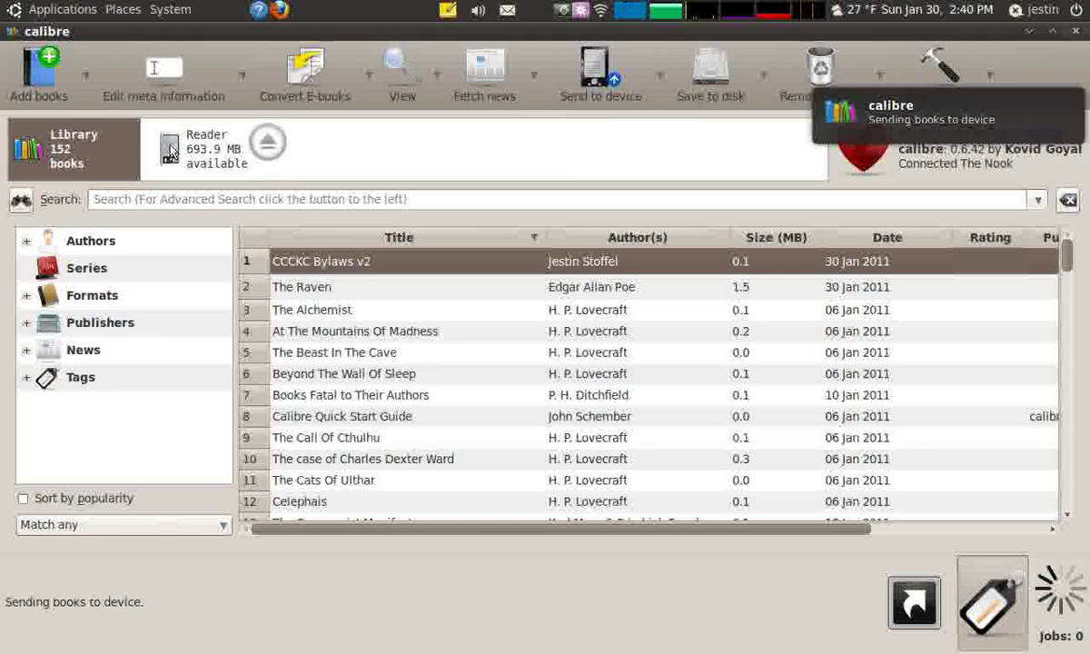
left_click(93, 283)
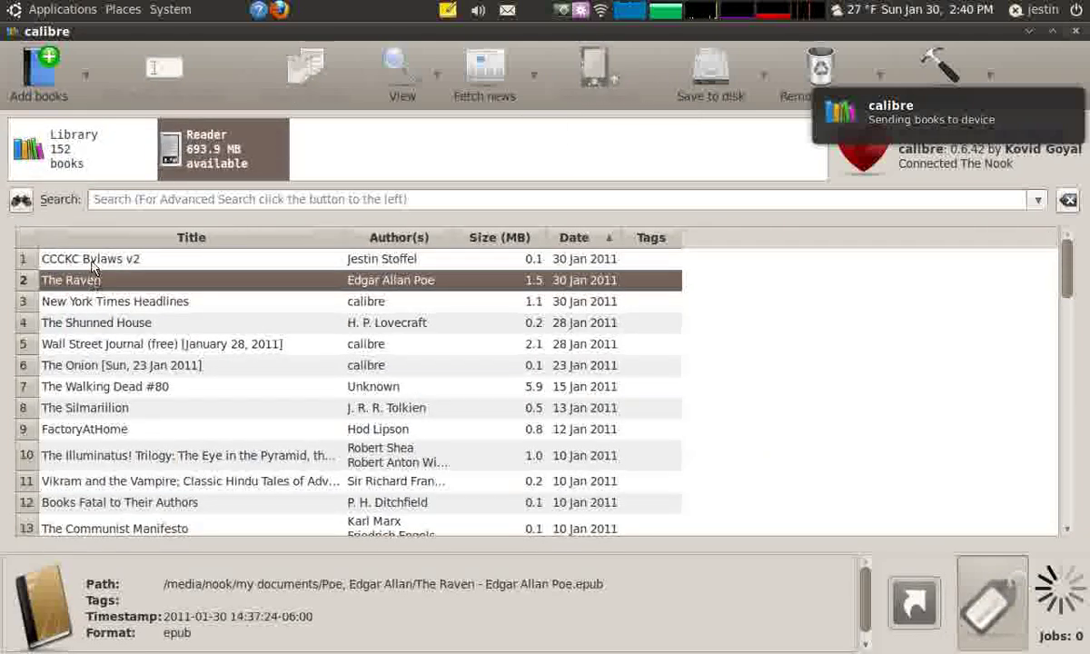
key("Up")
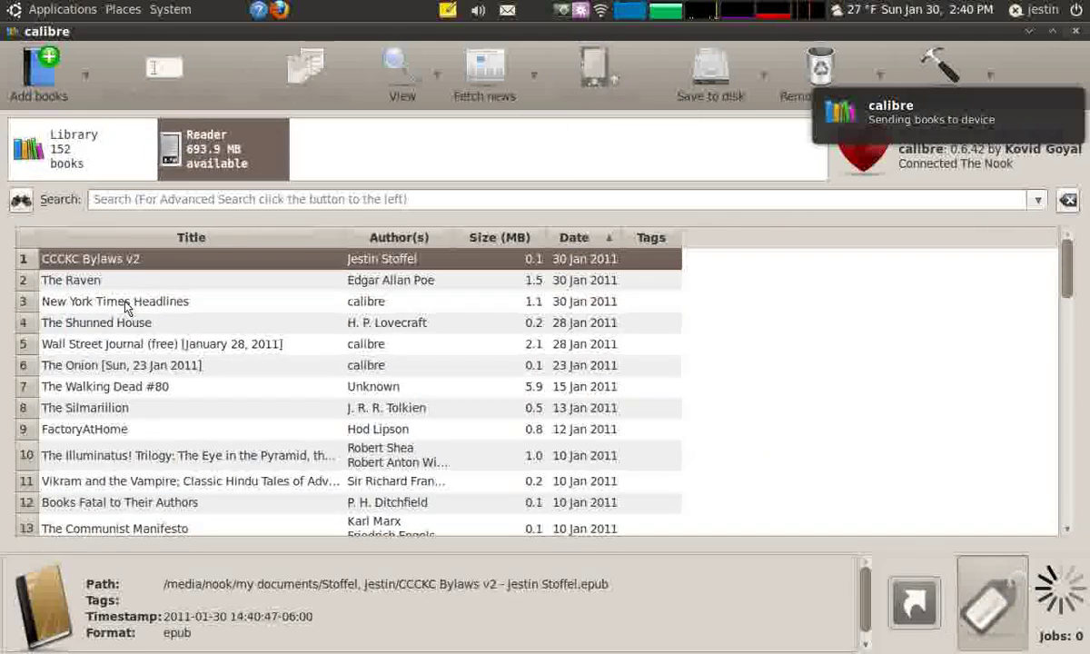
left_click(63, 168)
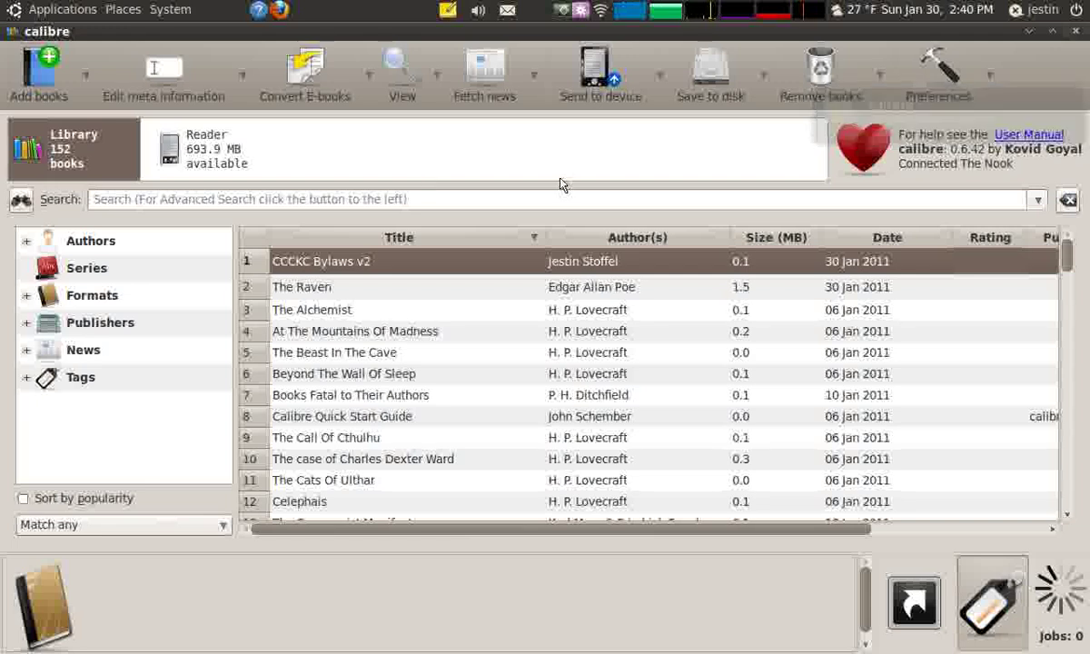